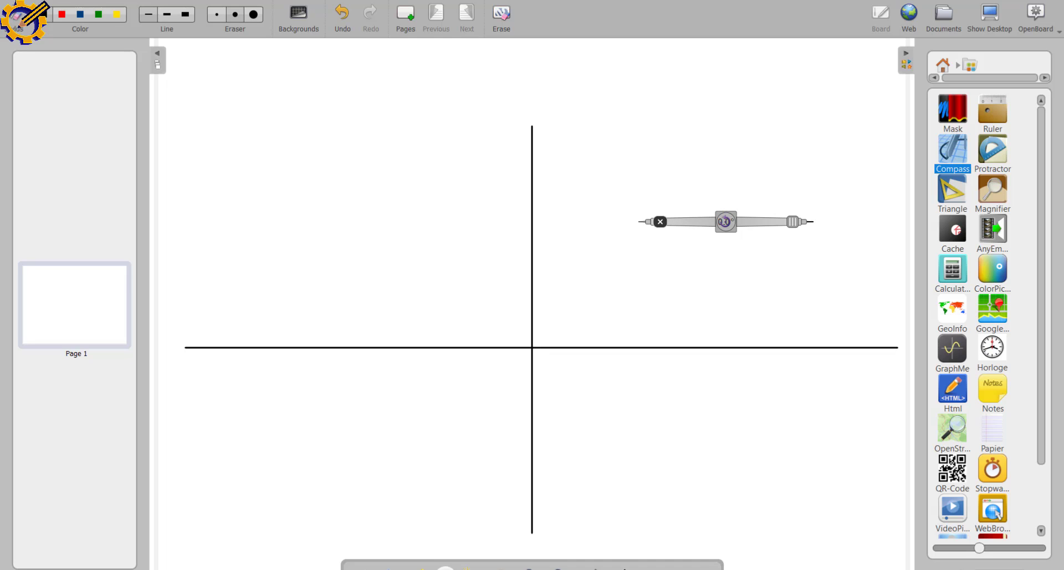
# - Widen the compass to 10 cm, move it beside the vertical axis, and set it to red
pyautogui.moveTo(794, 221); pyautogui.dragTo(905, 221)
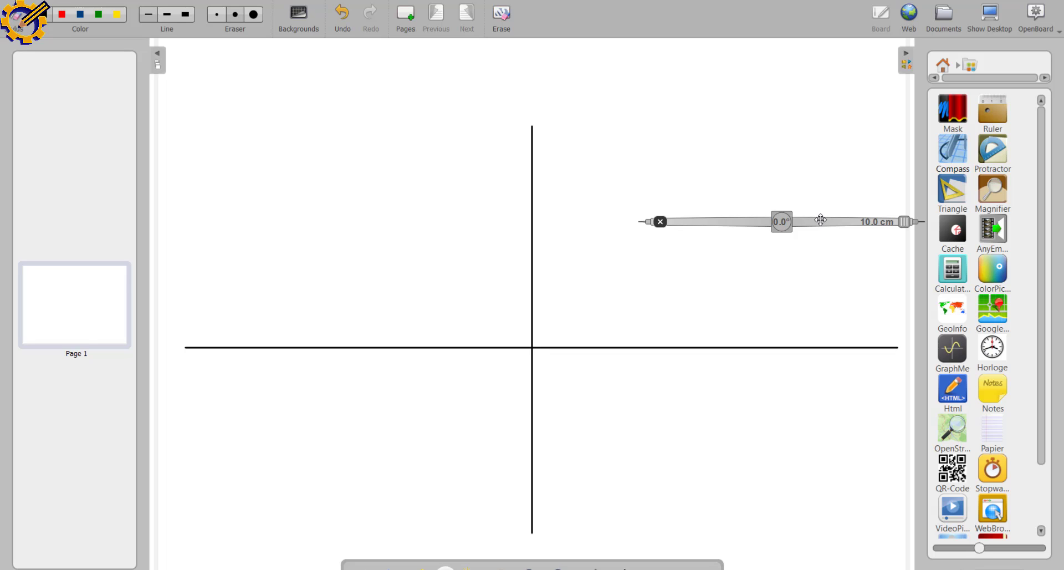
pyautogui.moveTo(821, 220); pyautogui.dragTo(457, 260)
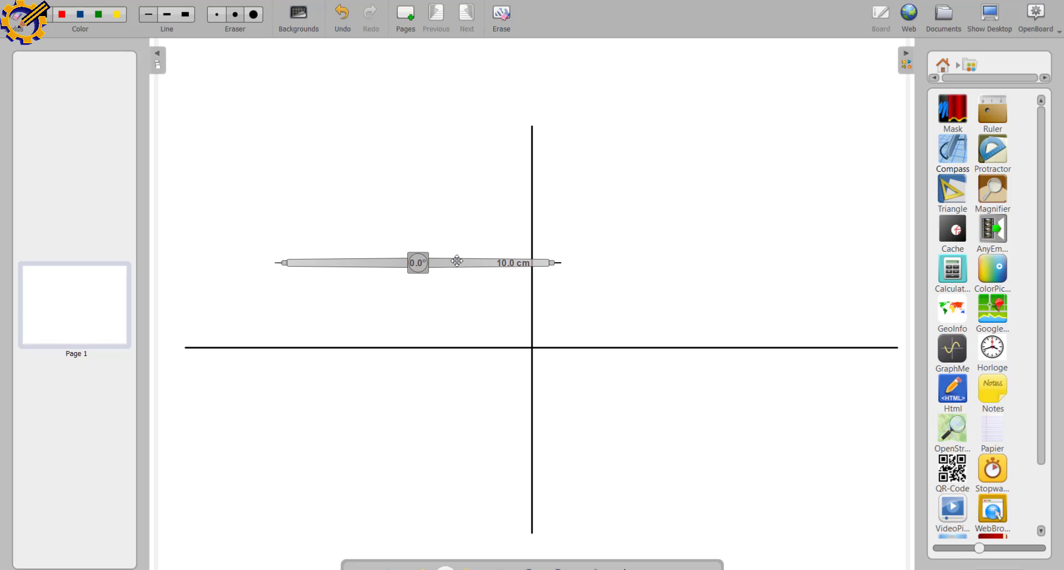
pyautogui.click(62, 19)
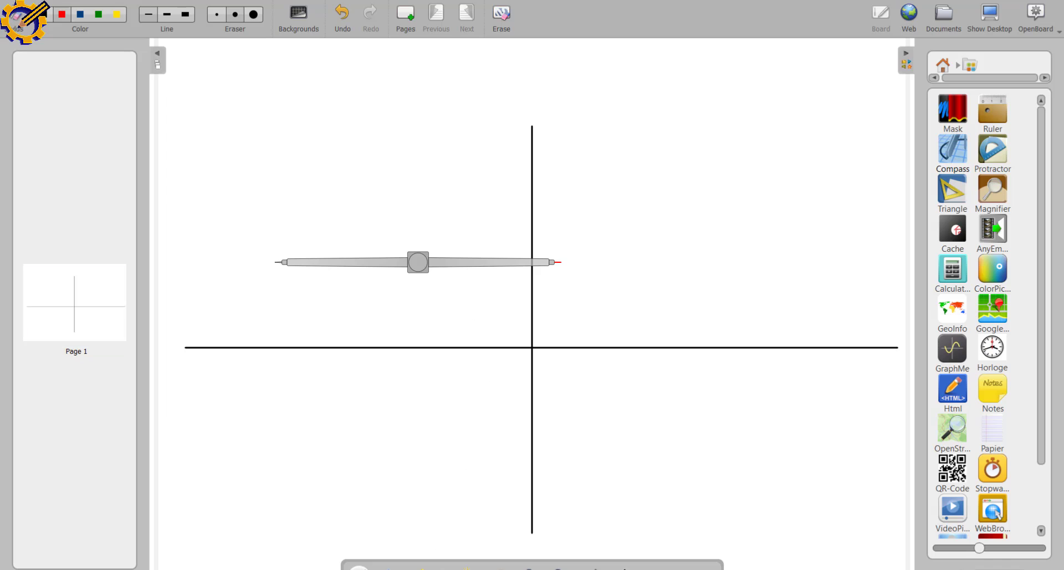
# - Centre the compass on the intersection and draw red arcs right and left on the horizontal axis
pyautogui.moveTo(421, 260)
pyautogui.moveTo(447, 263); pyautogui.dragTo(704, 349)
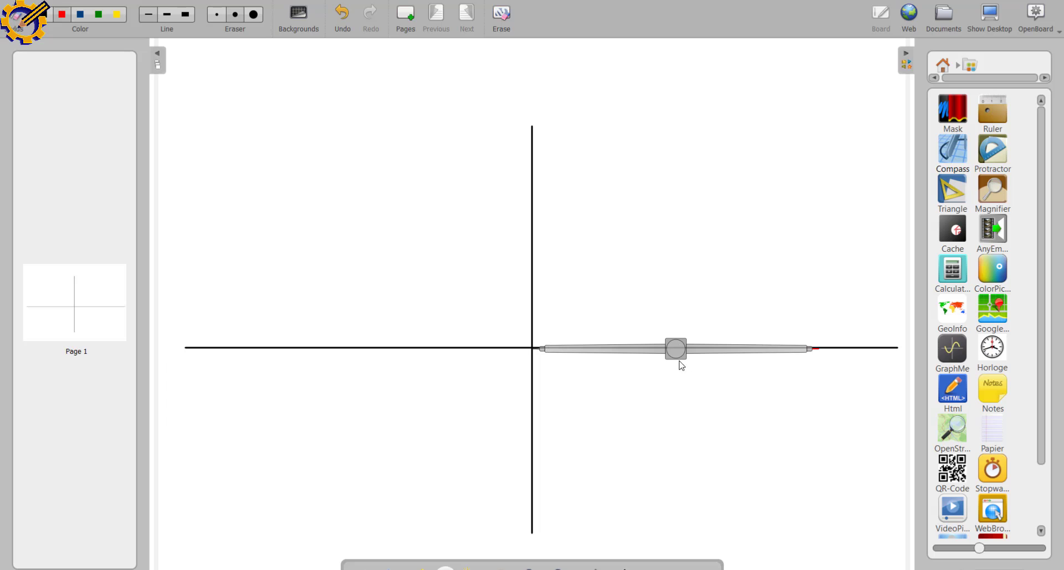
pyautogui.moveTo(804, 358)
pyautogui.mouseDown()
pyautogui.moveTo(785, 367)
pyautogui.moveTo(815, 356)
pyautogui.moveTo(809, 325)
pyautogui.mouseUp()
pyautogui.moveTo(675, 337); pyautogui.dragTo(391, 335)
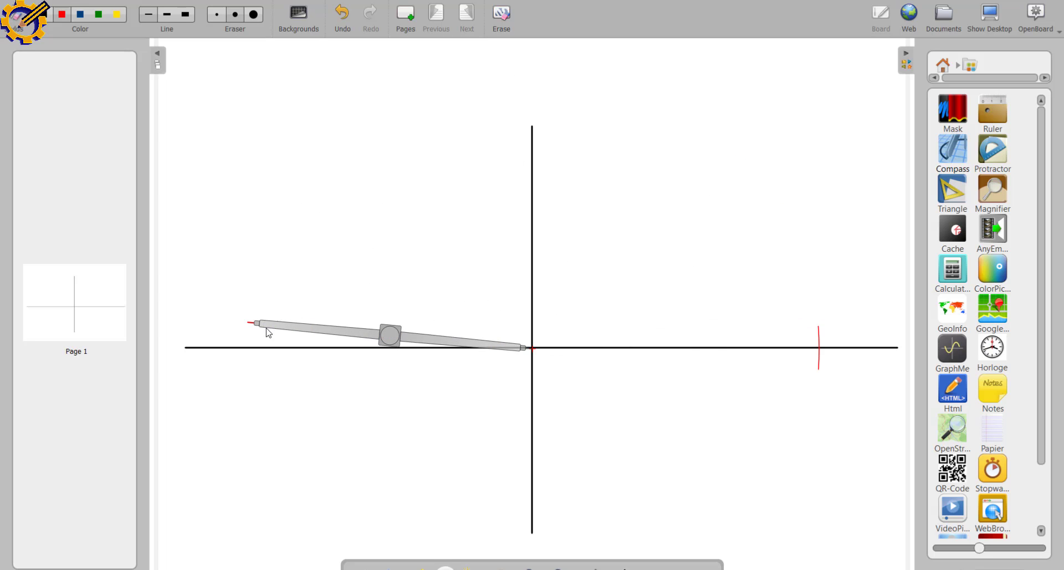
pyautogui.moveTo(256, 328); pyautogui.dragTo(254, 370)
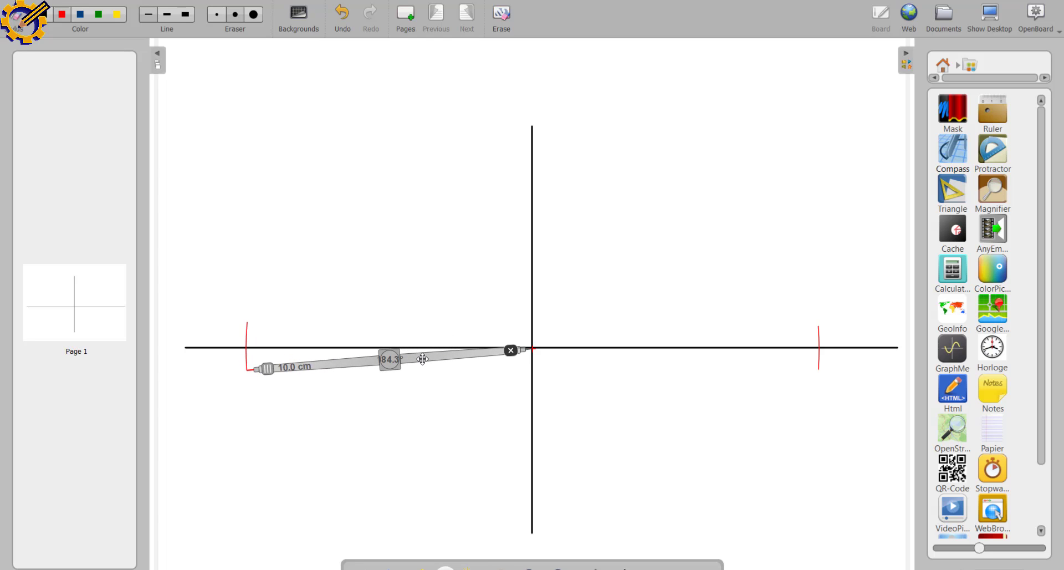
pyautogui.moveTo(424, 343); pyautogui.dragTo(423, 227)
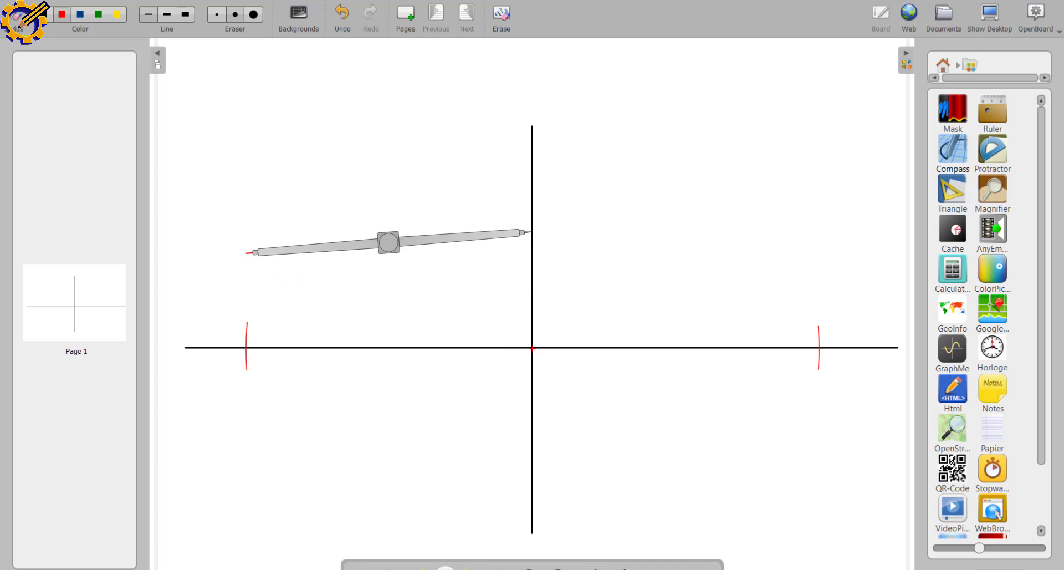
pyautogui.click(242, 380)
# - Label the left arc A and the right arc B beneath the horizontal axis
pyautogui.write('A')
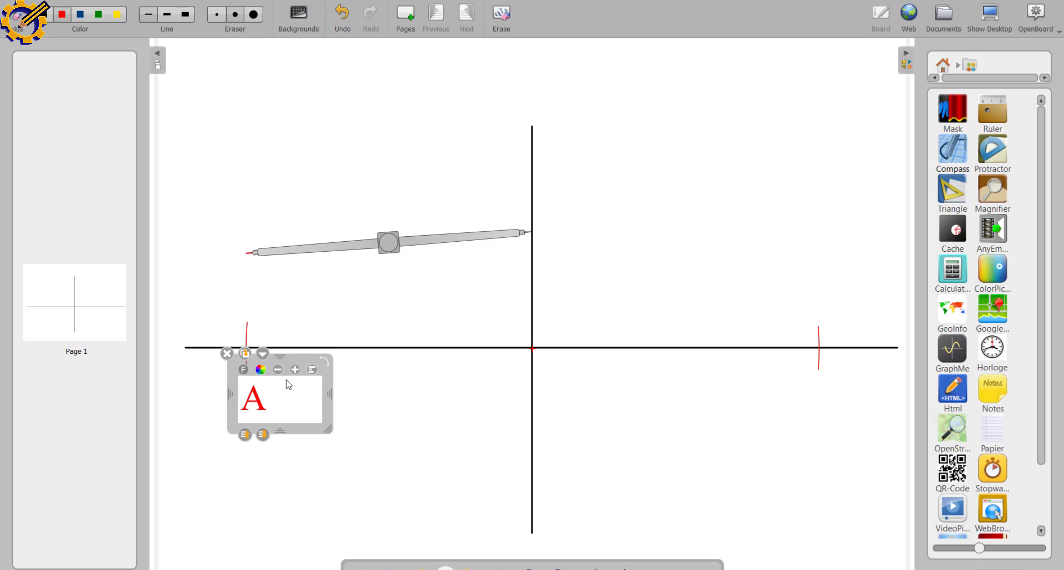
pyautogui.moveTo(312, 362); pyautogui.dragTo(304, 349)
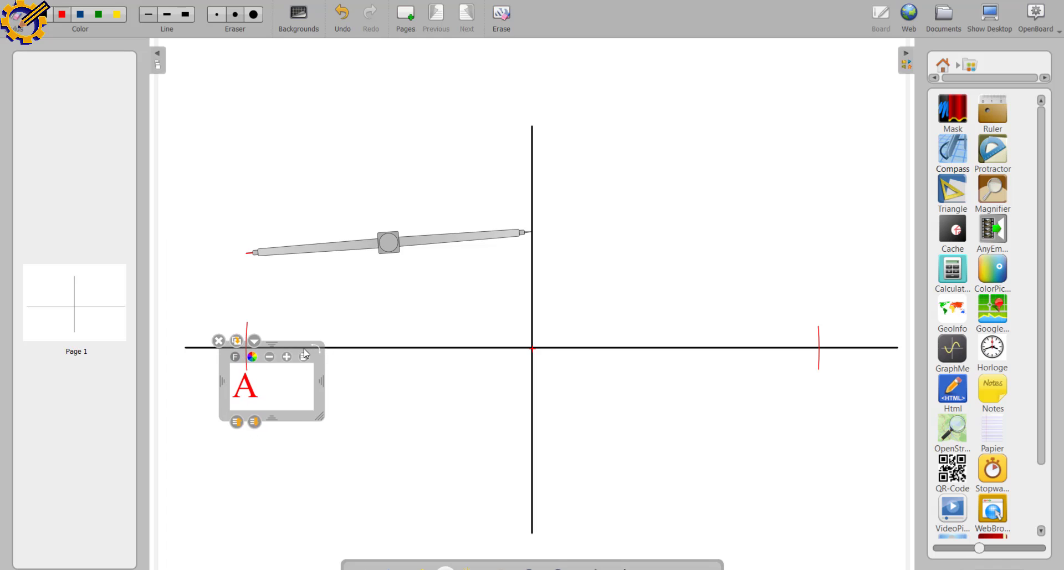
pyautogui.click(732, 381)
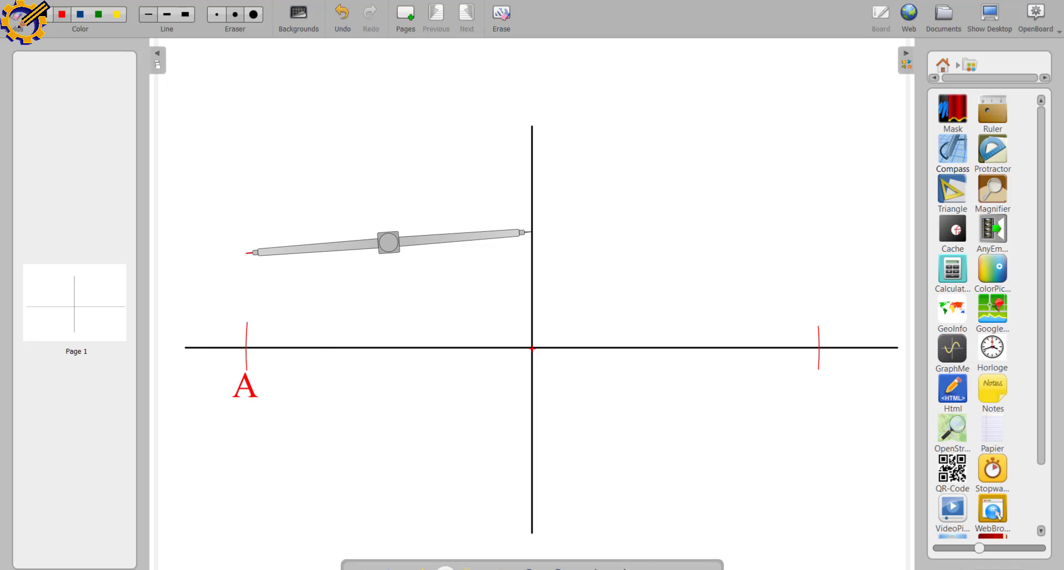
pyautogui.click(791, 377)
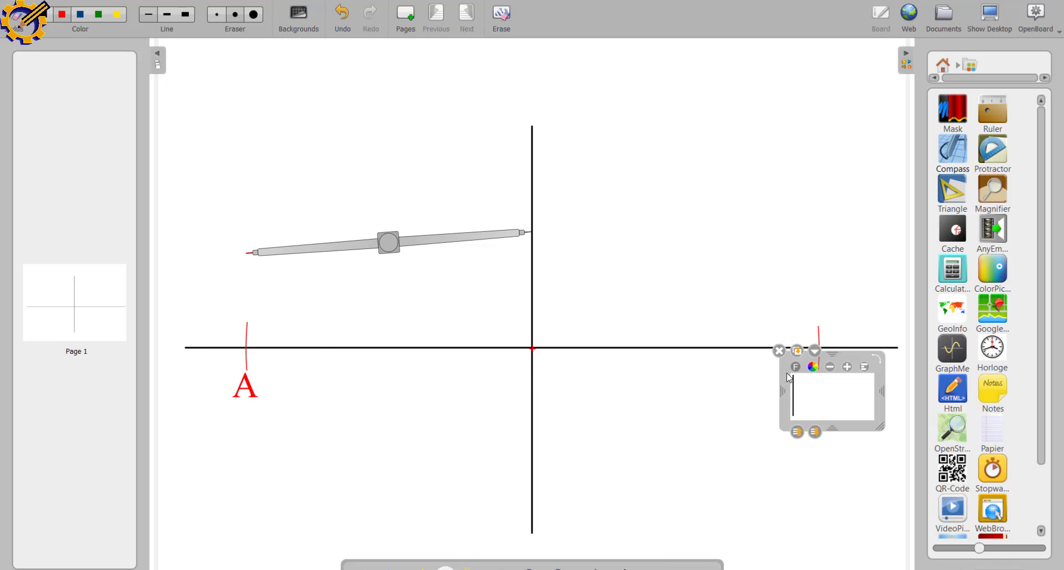
pyautogui.write('B')
pyautogui.moveTo(854, 363); pyautogui.dragTo(868, 355)
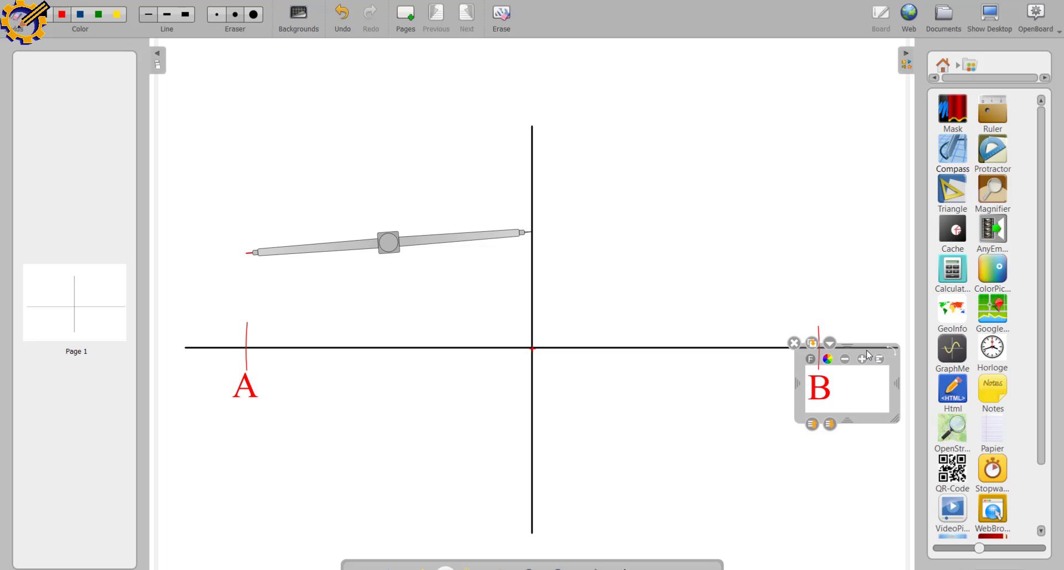
pyautogui.click(838, 289)
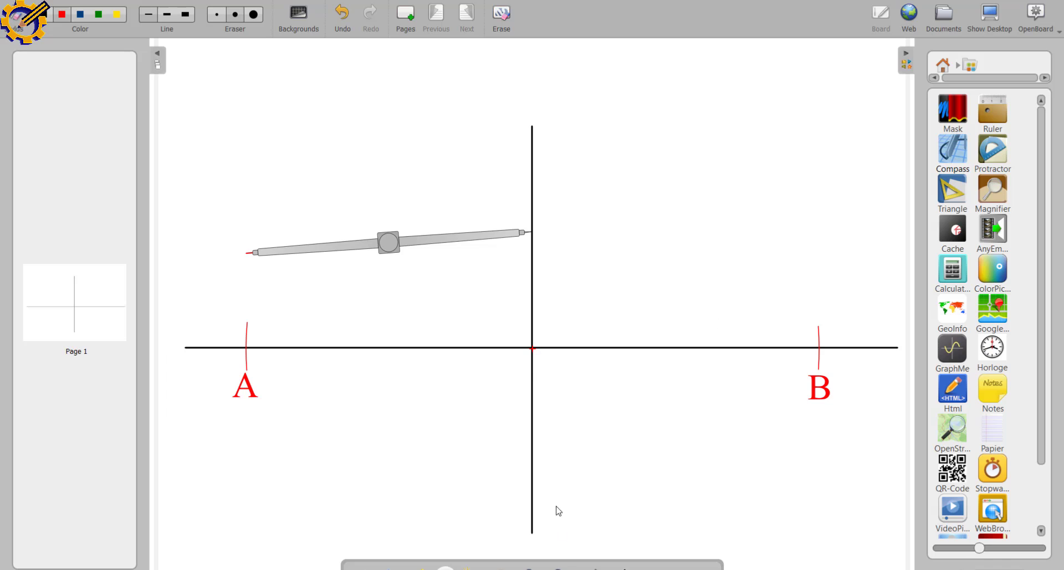
# - Label the axes' intersection O
pyautogui.click(524, 354)
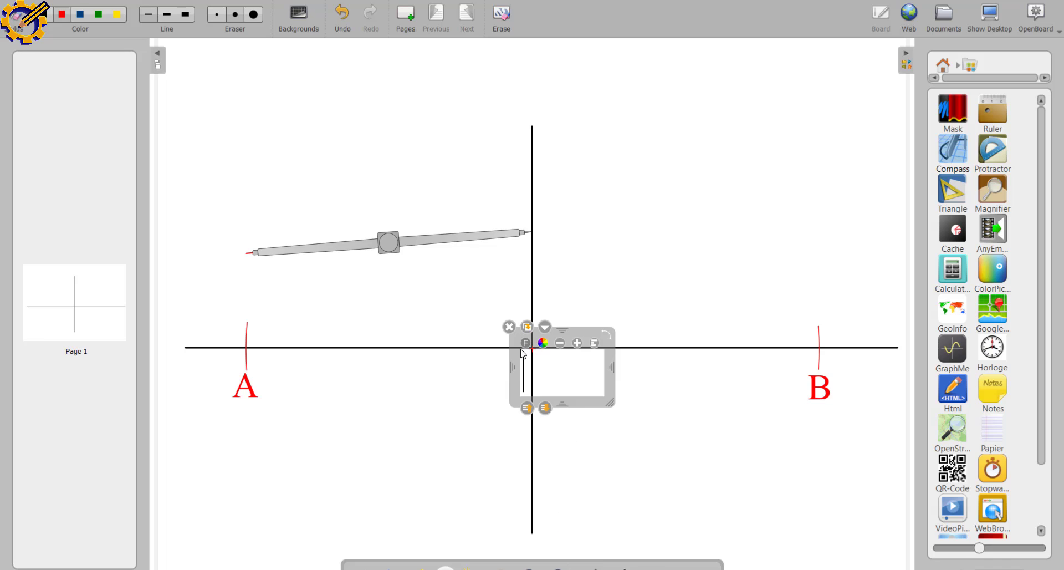
pyautogui.write('O')
pyautogui.moveTo(590, 331); pyautogui.dragTo(585, 308)
pyautogui.click(655, 307)
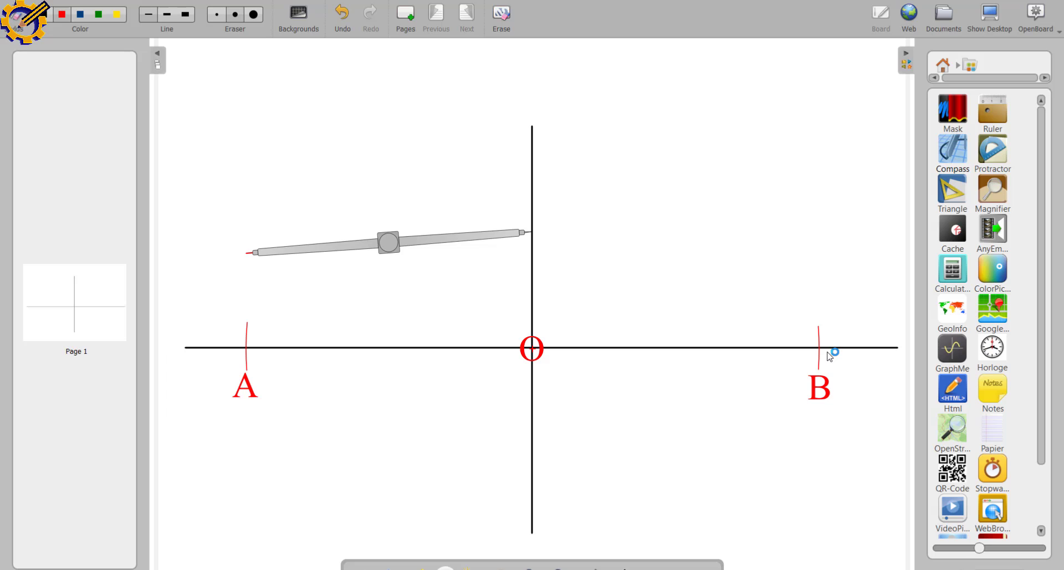
# - Centre the compass on O at 6.0 cm and draw arcs across the vertical axis above and below O
pyautogui.moveTo(415, 241)
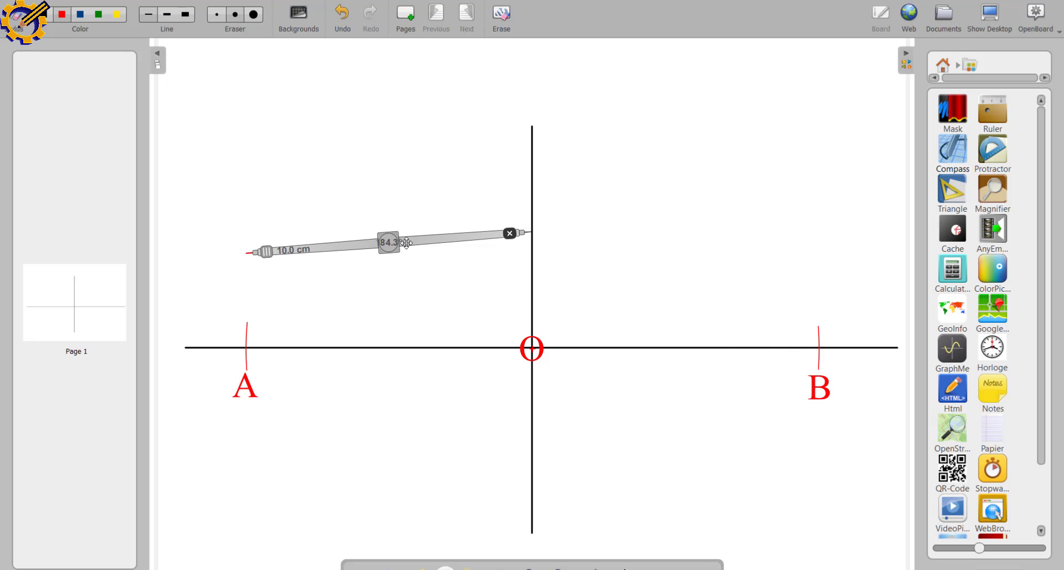
pyautogui.moveTo(418, 239); pyautogui.dragTo(526, 222)
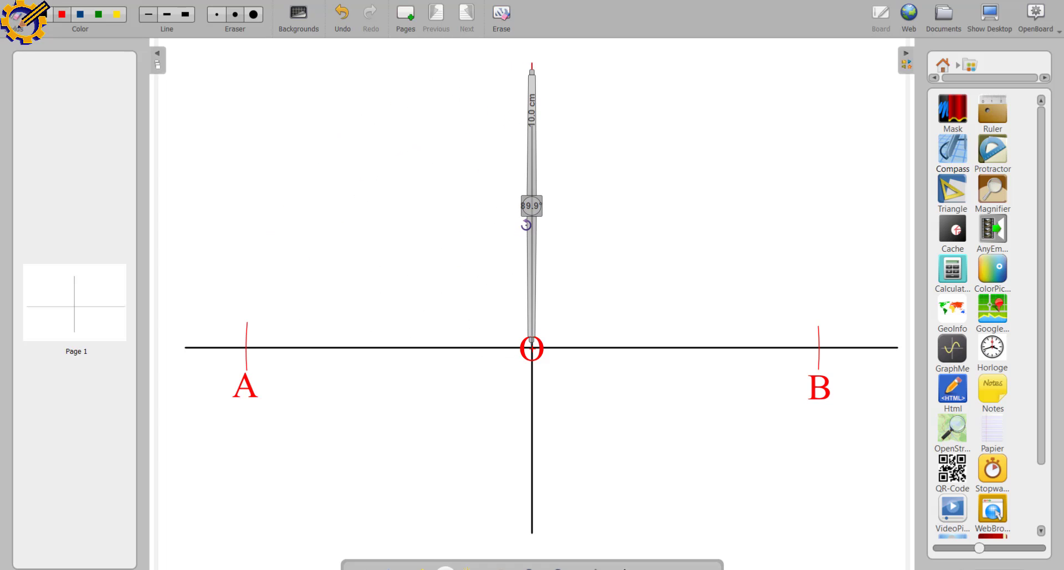
pyautogui.moveTo(532, 82); pyautogui.dragTo(531, 197)
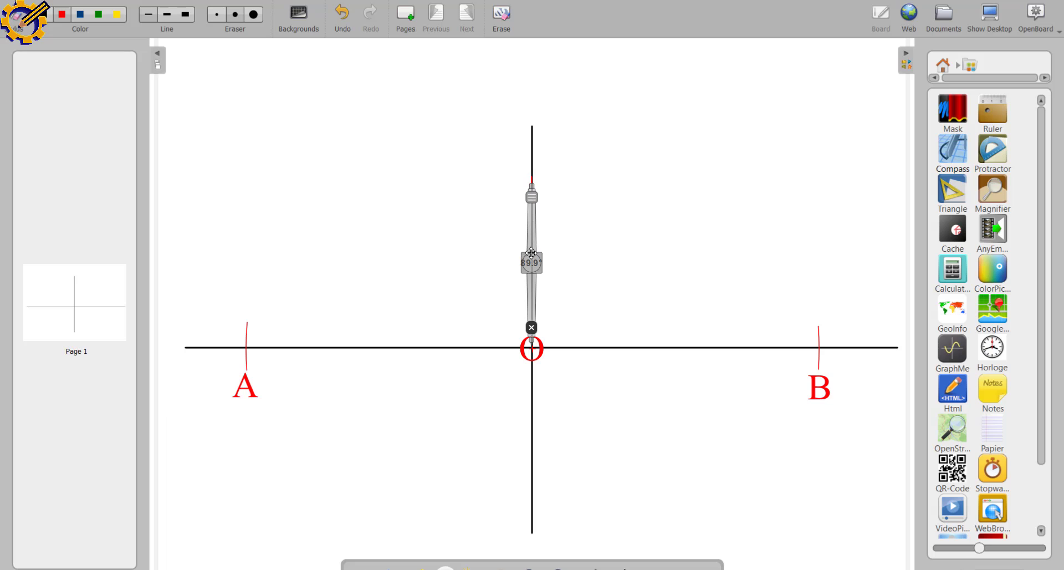
pyautogui.moveTo(528, 262); pyautogui.dragTo(516, 262)
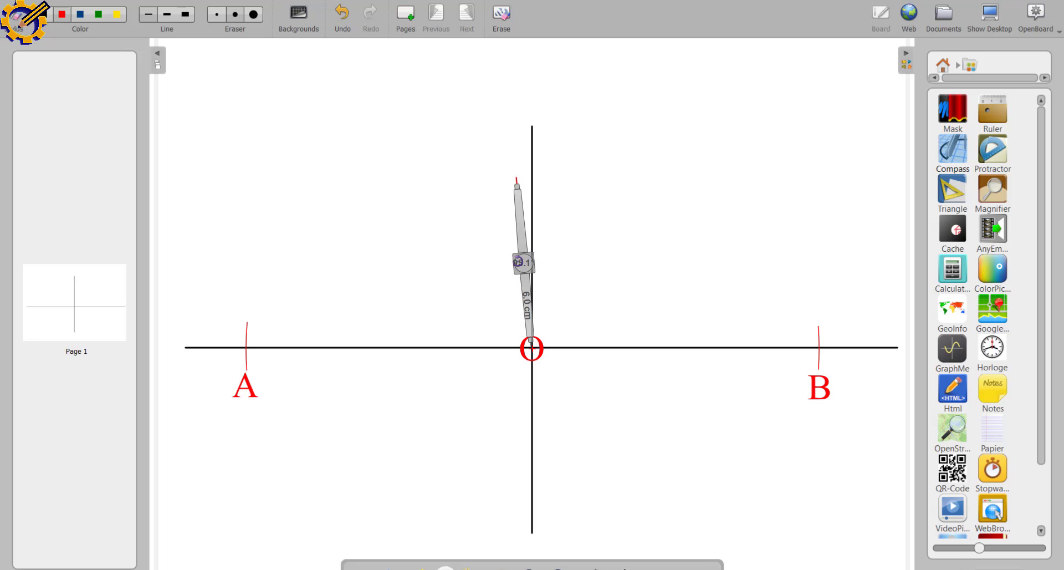
pyautogui.moveTo(517, 183); pyautogui.dragTo(552, 179)
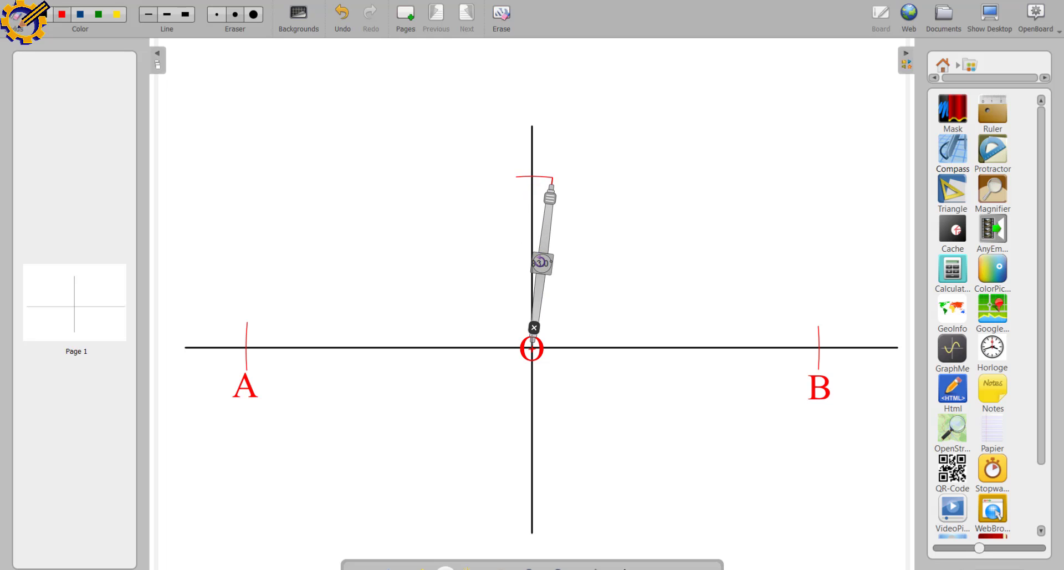
pyautogui.moveTo(538, 261)
pyautogui.mouseDown()
pyautogui.moveTo(587, 285)
pyautogui.moveTo(604, 406)
pyautogui.moveTo(521, 391)
pyautogui.mouseUp()
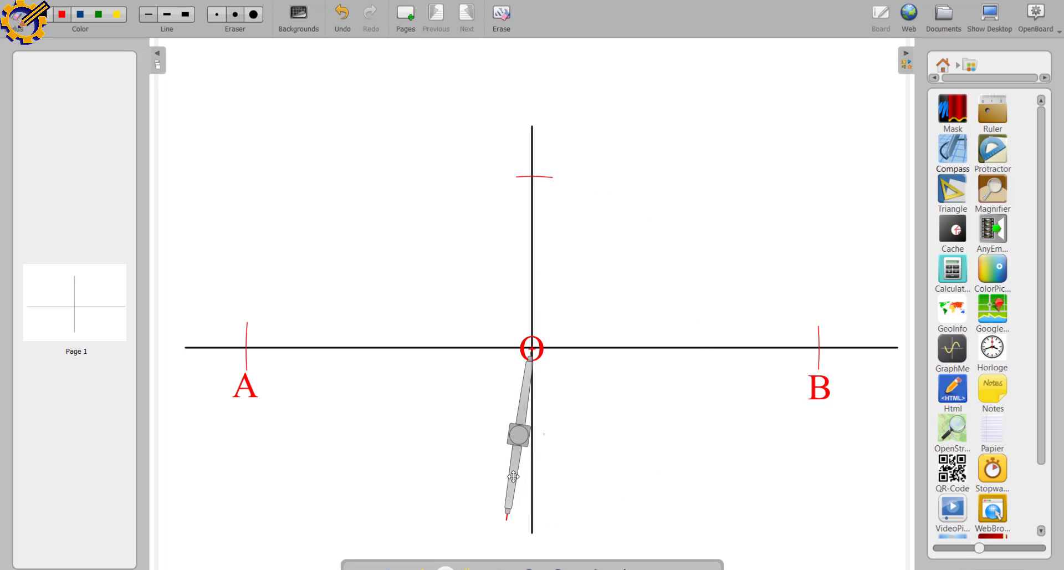
pyautogui.moveTo(506, 519); pyautogui.dragTo(549, 492)
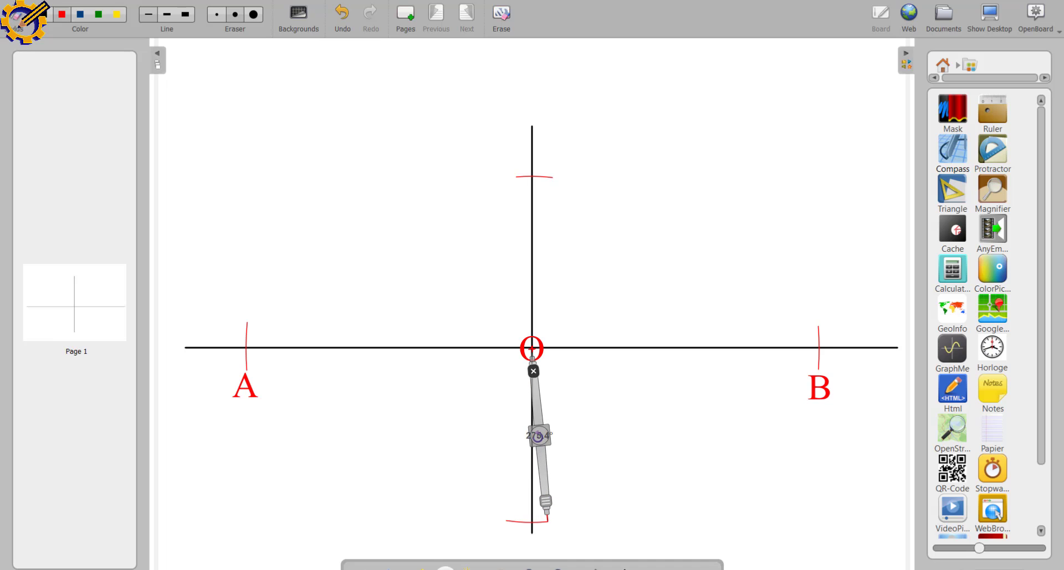
pyautogui.moveTo(539, 415)
pyautogui.mouseDown()
pyautogui.moveTo(558, 406)
pyautogui.moveTo(672, 435)
pyautogui.mouseUp()
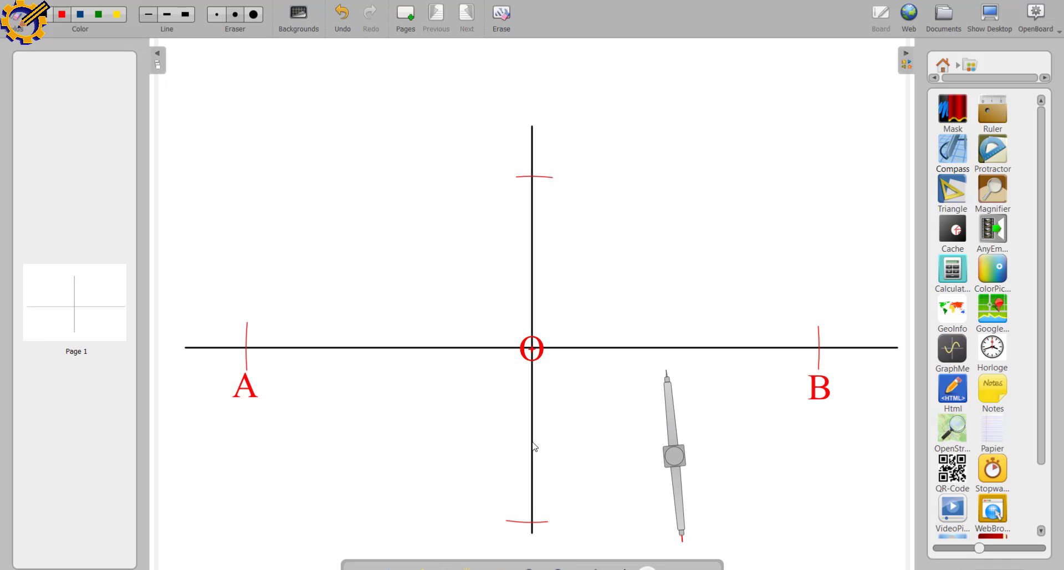
# - Add red labels C beside the upper vertical-axis arc and D beside the lower one
pyautogui.click(506, 176)
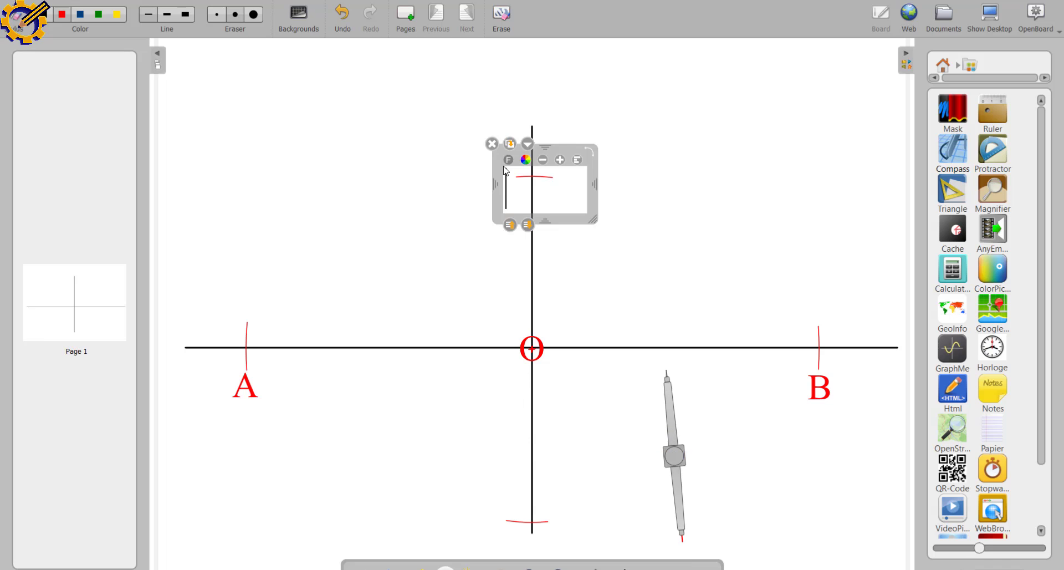
pyautogui.write('C')
pyautogui.moveTo(568, 149); pyautogui.dragTo(562, 118)
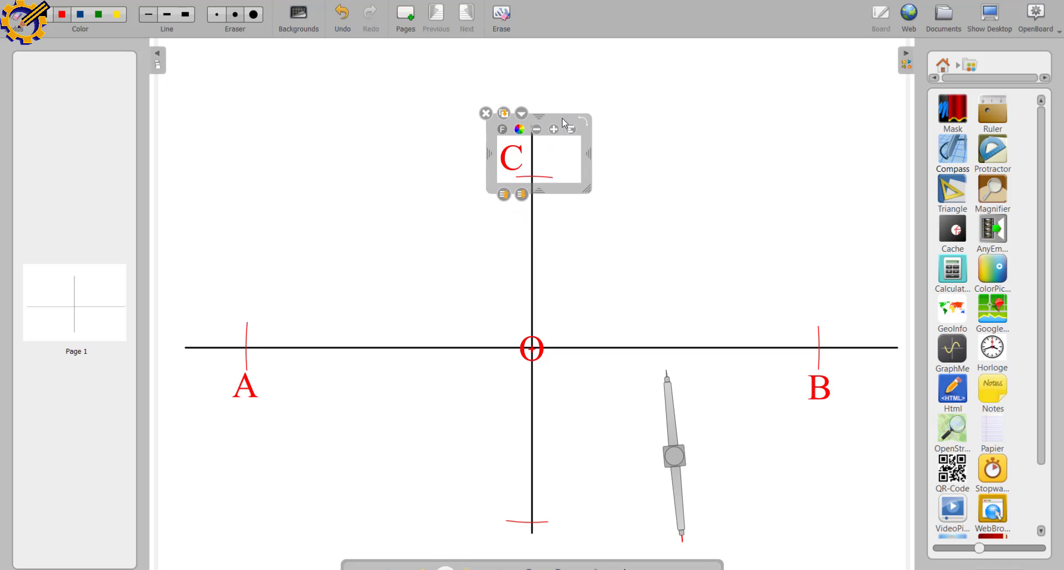
pyautogui.click(568, 527)
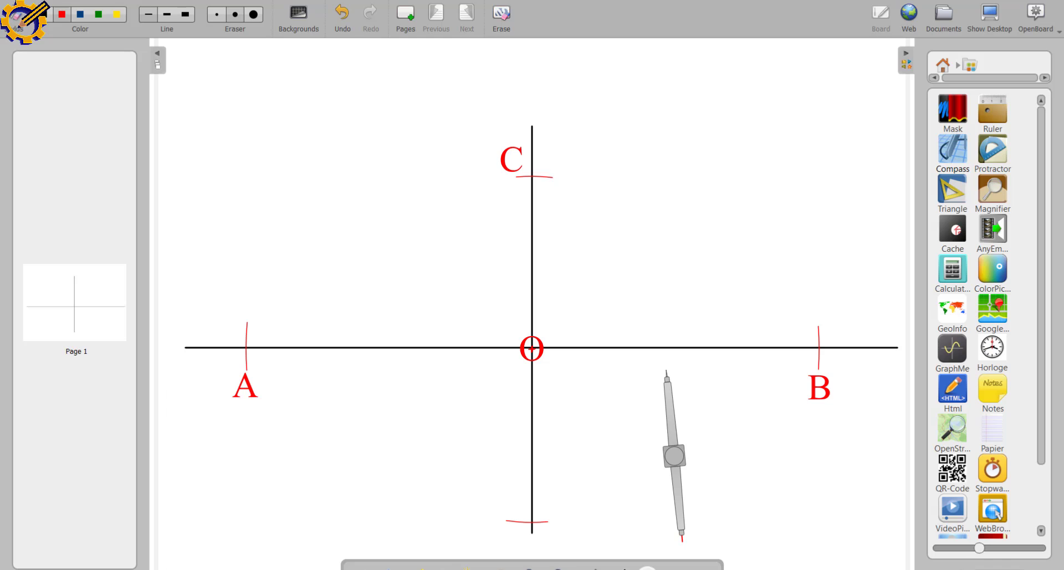
pyautogui.click(488, 530)
pyautogui.write('D')
pyautogui.moveTo(554, 505); pyautogui.dragTo(550, 491)
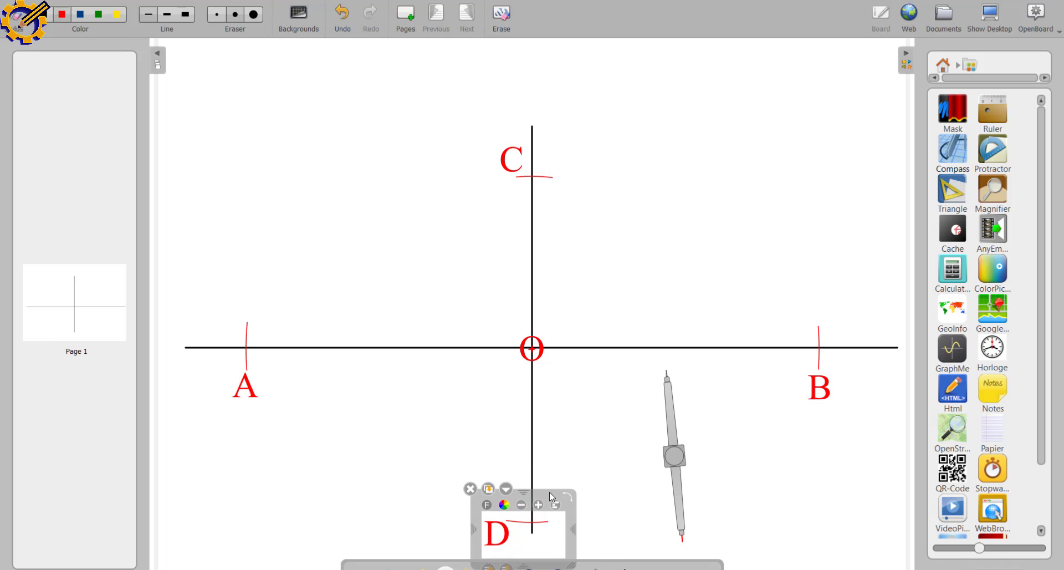
pyautogui.click(588, 435)
# - Put the compass needle on O and widen it along the horizontal axis to reach arc A at 10.0 cm
pyautogui.moveTo(671, 445)
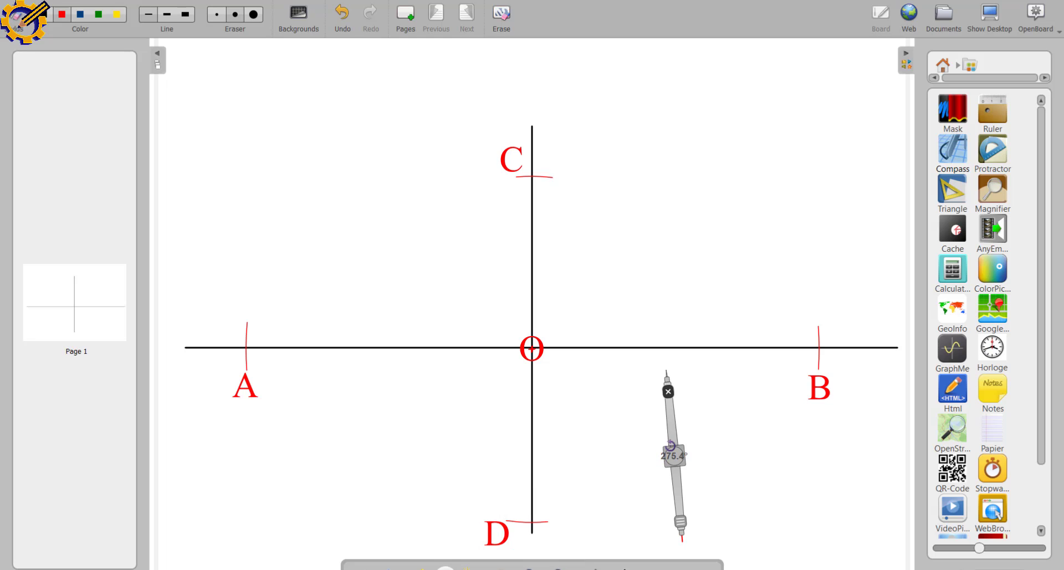
pyautogui.moveTo(673, 438)
pyautogui.mouseDown()
pyautogui.moveTo(544, 425)
pyautogui.moveTo(541, 415)
pyautogui.moveTo(524, 433)
pyautogui.moveTo(455, 386)
pyautogui.moveTo(447, 332)
pyautogui.mouseUp()
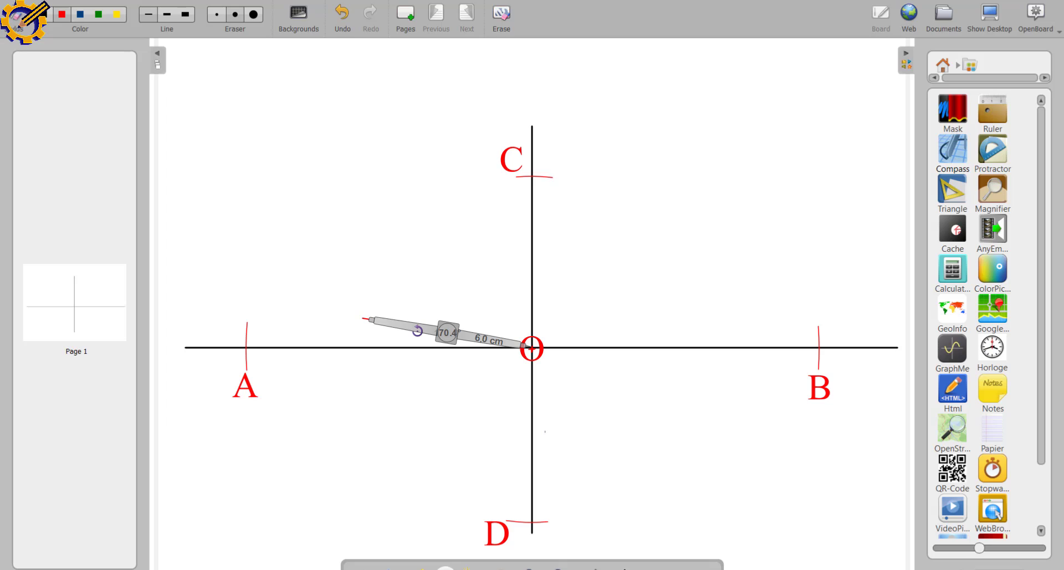
pyautogui.moveTo(447, 333); pyautogui.dragTo(447, 332)
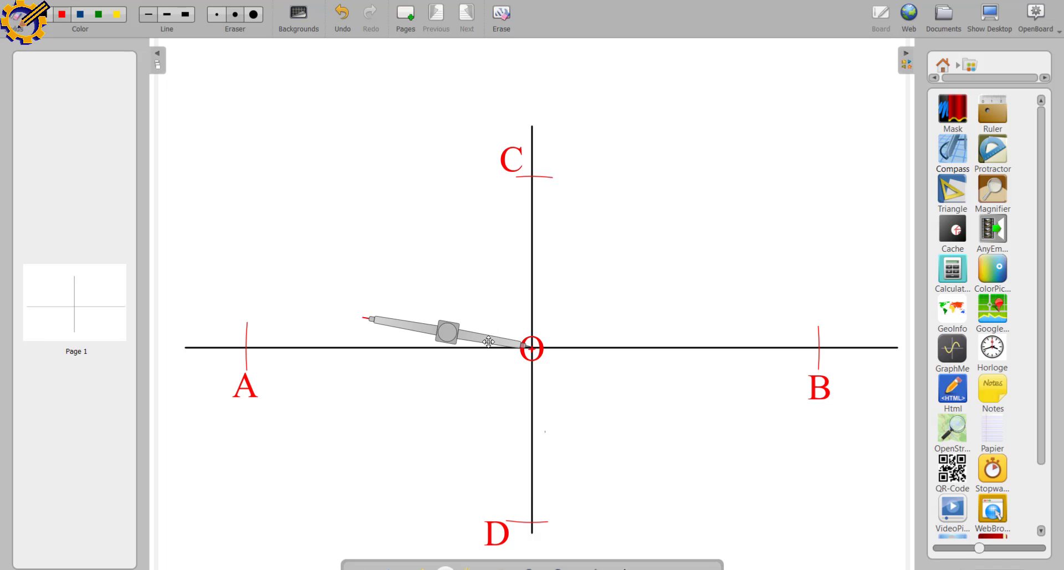
pyautogui.moveTo(442, 331)
pyautogui.moveTo(382, 321); pyautogui.dragTo(376, 320)
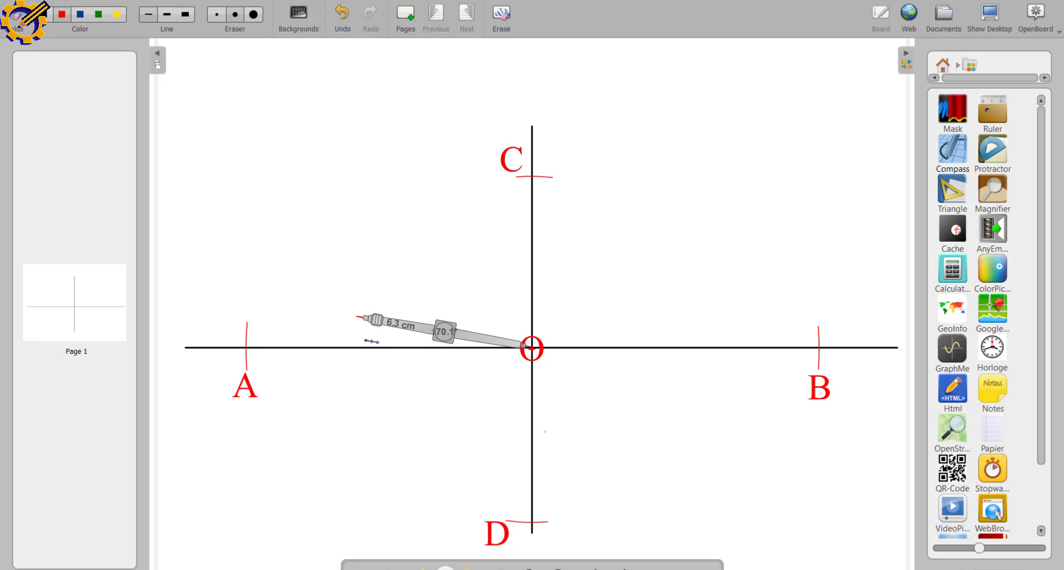
pyautogui.moveTo(475, 336)
pyautogui.mouseDown()
pyautogui.moveTo(443, 334)
pyautogui.moveTo(443, 348)
pyautogui.mouseUp()
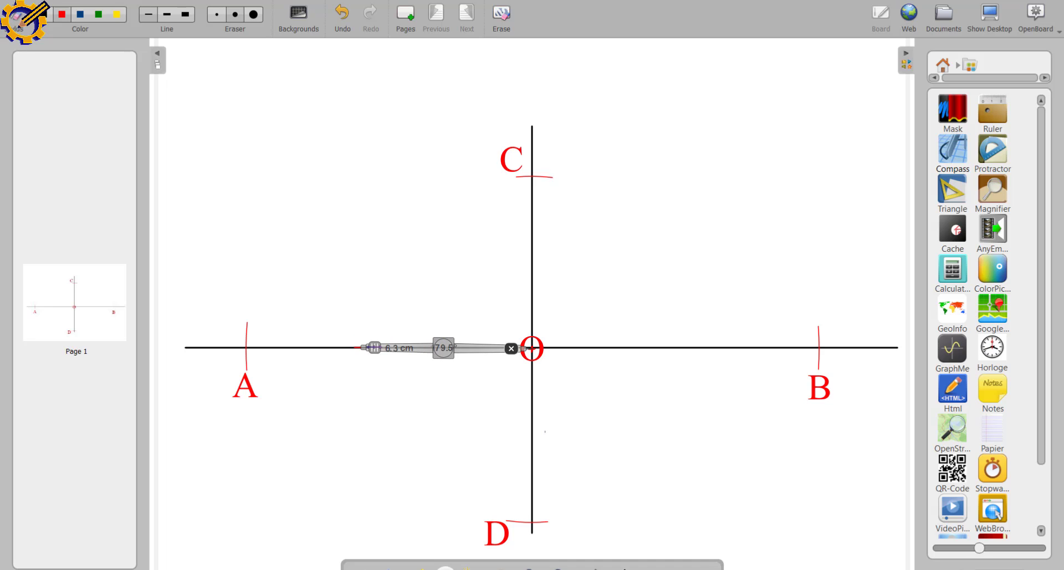
pyautogui.moveTo(364, 348); pyautogui.dragTo(267, 359)
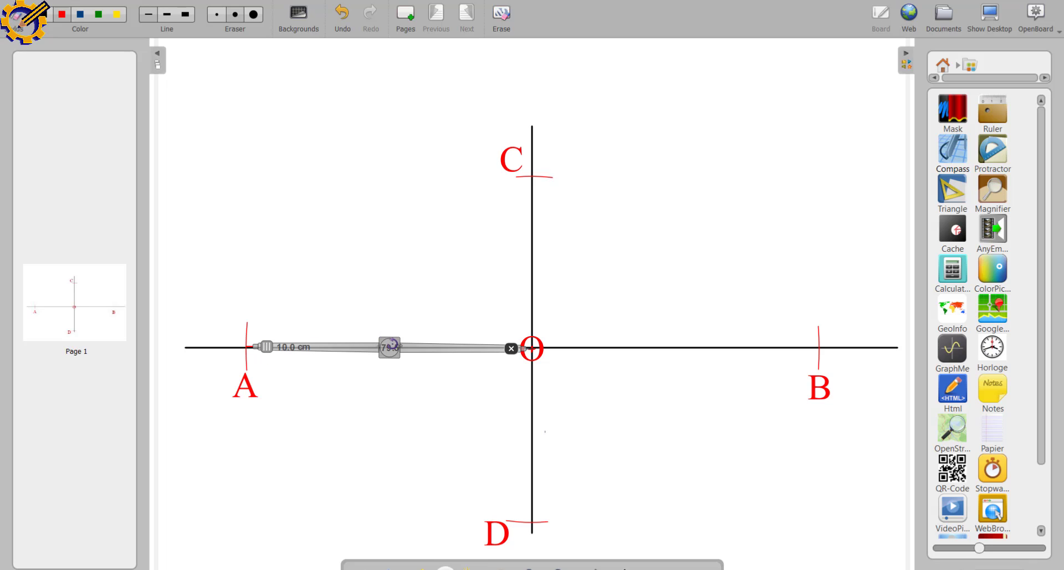
# - Centre the 10 cm compass on C and draw arcs crossing the horizontal axis left and right of O
pyautogui.moveTo(421, 349); pyautogui.dragTo(422, 177)
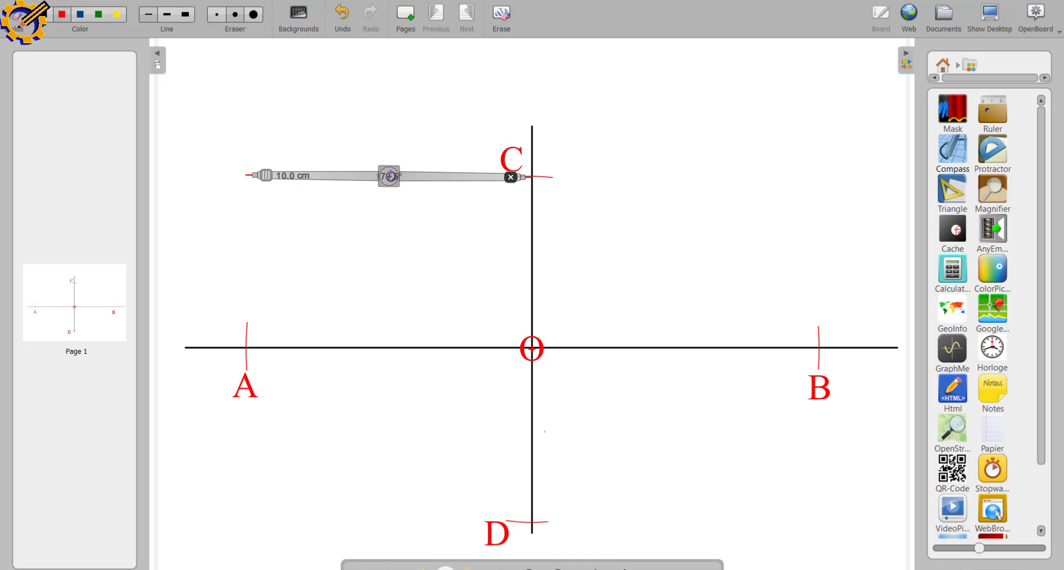
pyautogui.moveTo(388, 176); pyautogui.dragTo(412, 254)
pyautogui.moveTo(302, 331); pyautogui.dragTo(319, 362)
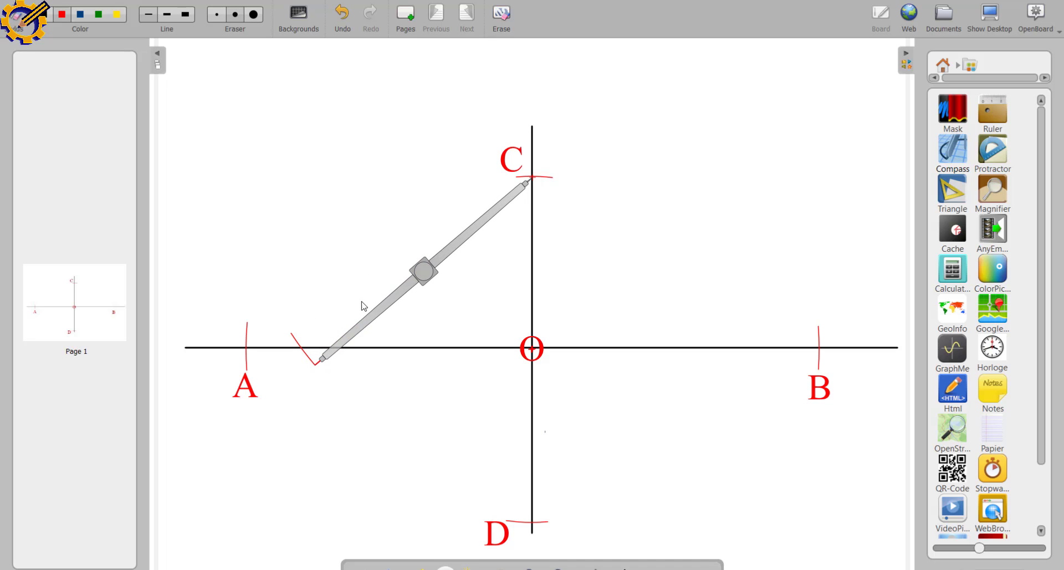
pyautogui.moveTo(430, 270)
pyautogui.mouseDown()
pyautogui.moveTo(471, 292)
pyautogui.moveTo(558, 268)
pyautogui.moveTo(590, 229)
pyautogui.mouseUp()
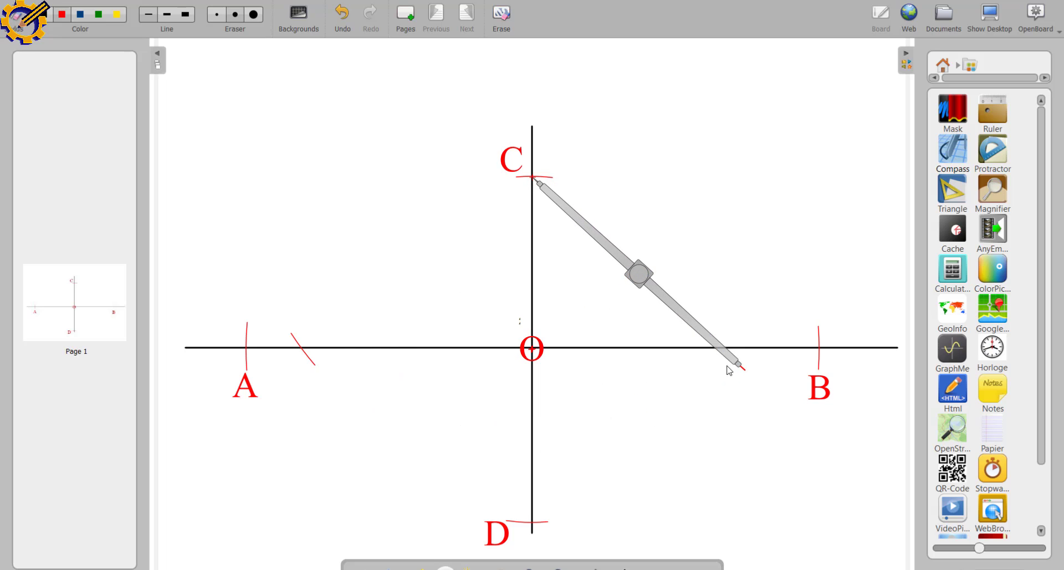
pyautogui.moveTo(737, 362); pyautogui.dragTo(765, 327)
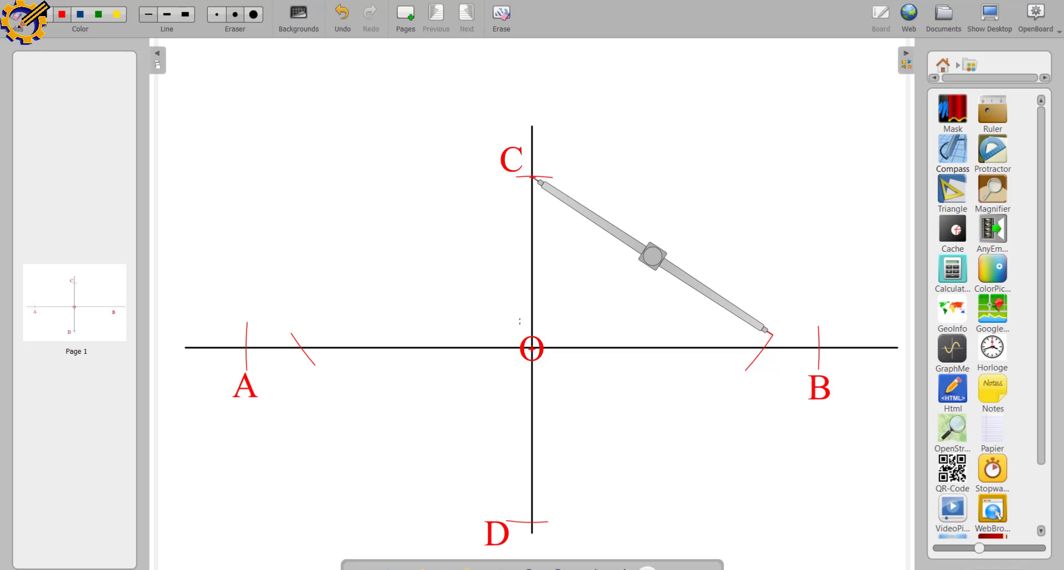
# - Accidentally retype the A label as F1, then clear it and restore it to A
pyautogui.click(302, 364)
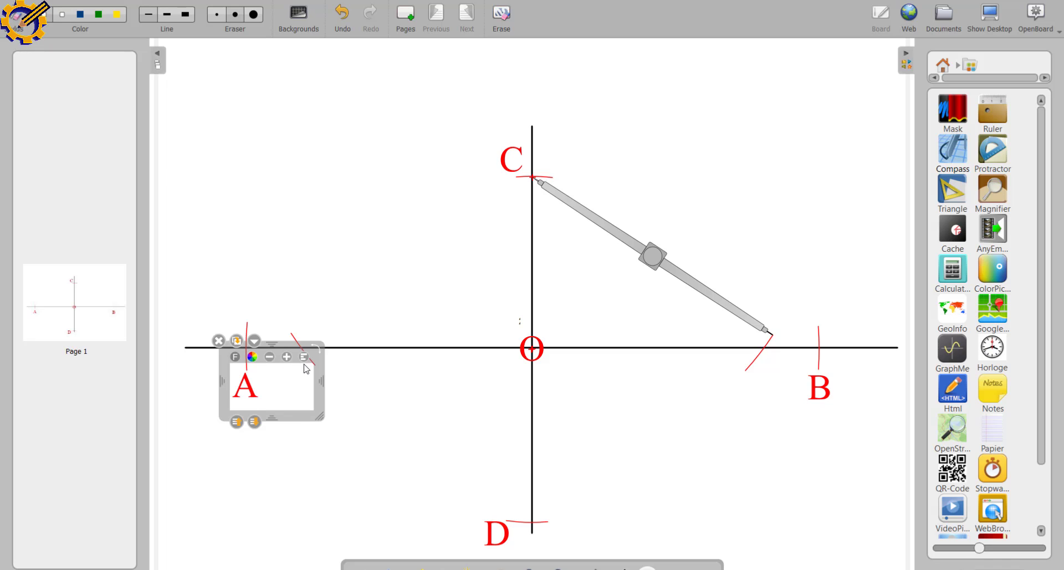
pyautogui.moveTo(324, 414); pyautogui.dragTo(320, 410)
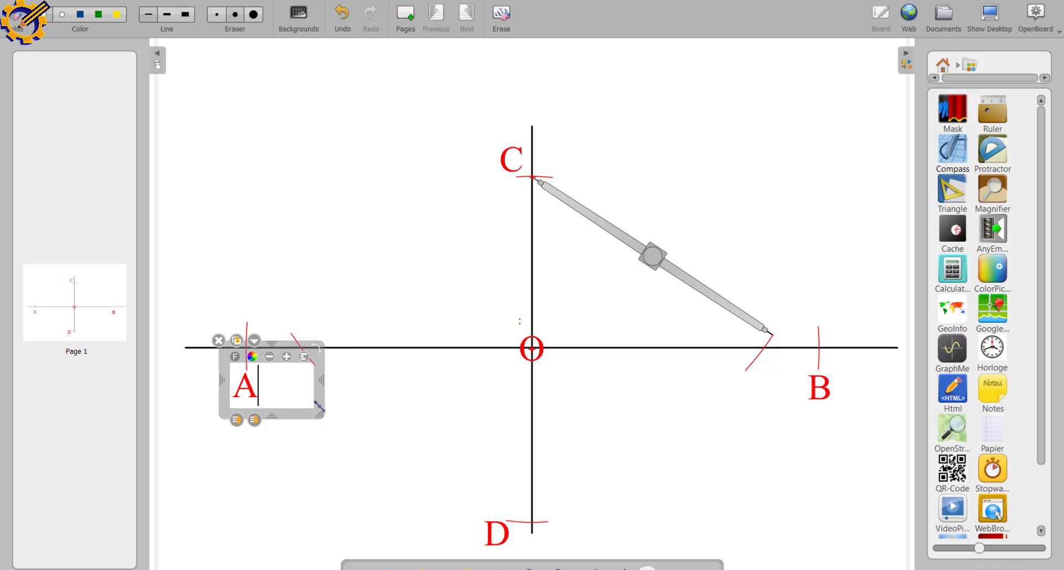
pyautogui.write('F1')
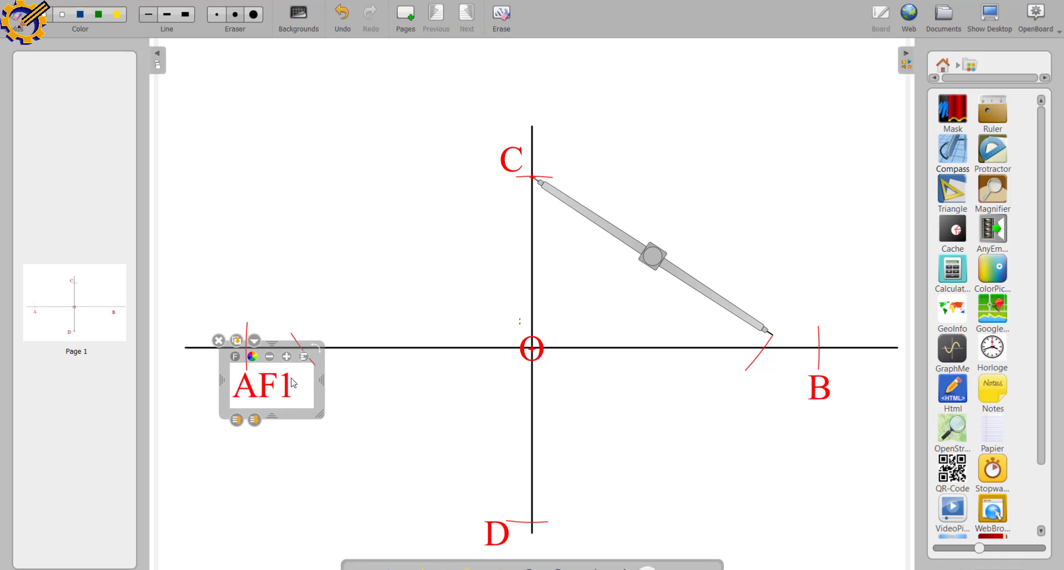
pyautogui.moveTo(298, 349)
pyautogui.mouseDown()
pyautogui.moveTo(317, 341)
pyautogui.moveTo(308, 341)
pyautogui.mouseUp()
pyautogui.hotkey('ctrl', 'a')
pyautogui.press('BackSpace')
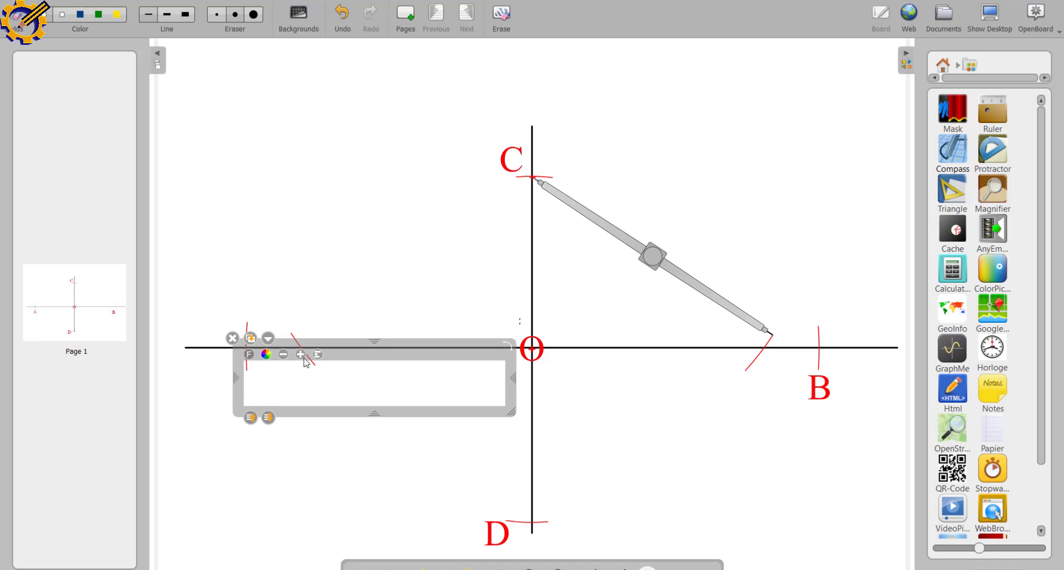
pyautogui.click(239, 344)
pyautogui.click(224, 316)
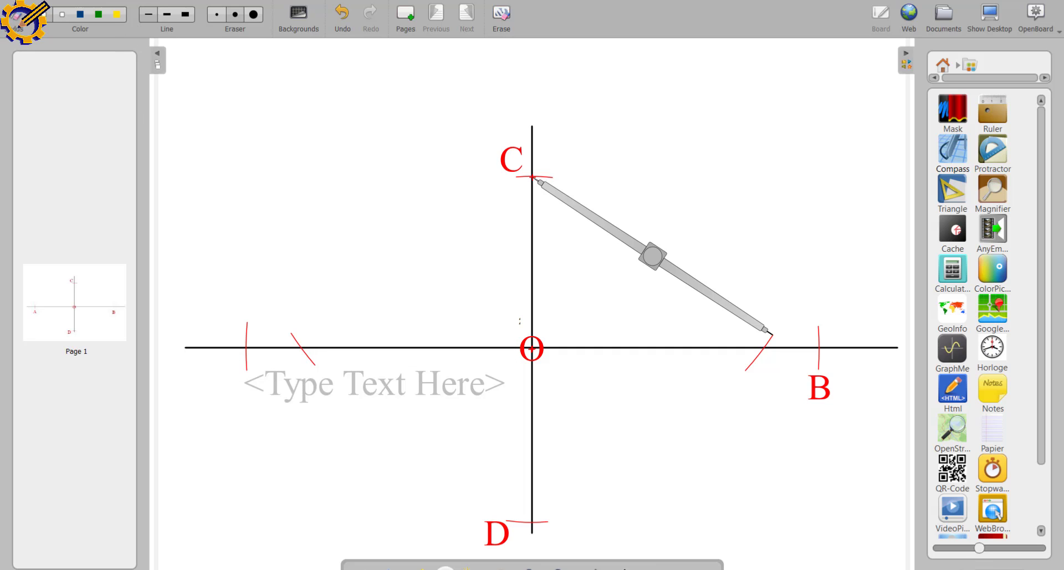
pyautogui.click(251, 375)
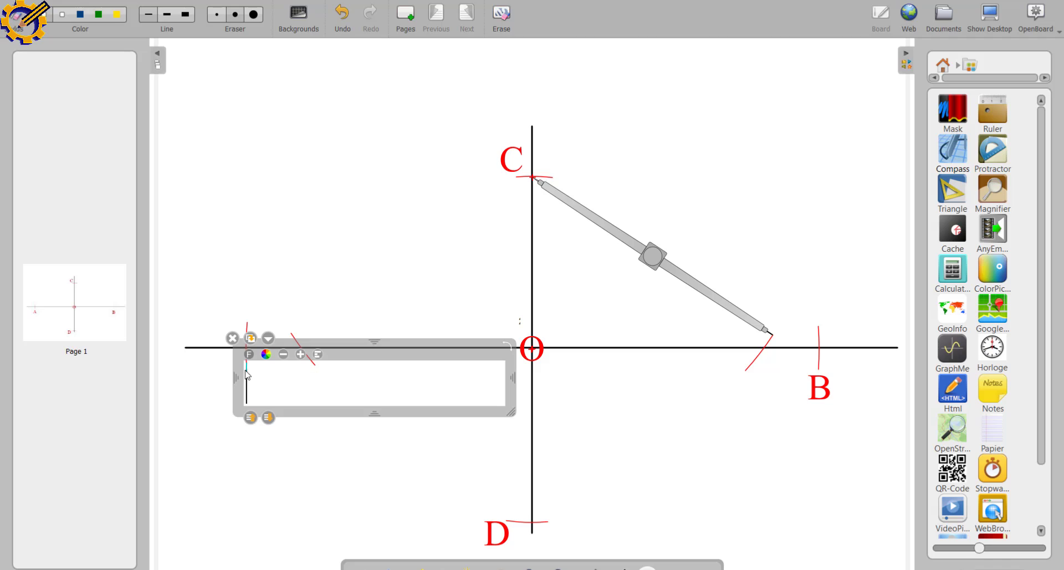
pyautogui.write('A')
# - Add an F1 label on the horizontal axis left of O and reduce its font size
pyautogui.click(353, 465)
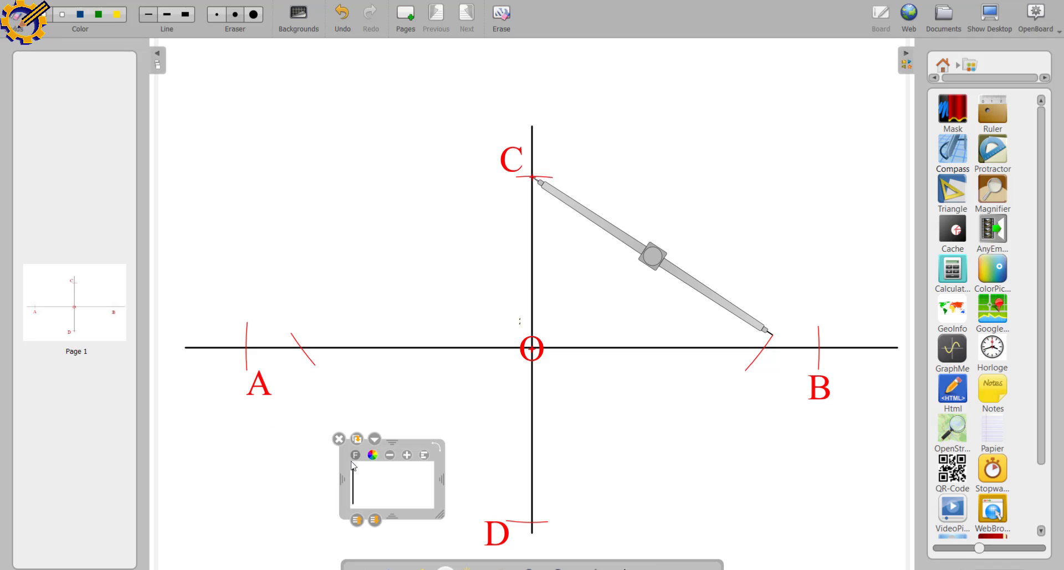
pyautogui.write('F1')
pyautogui.moveTo(425, 444); pyautogui.dragTo(386, 343)
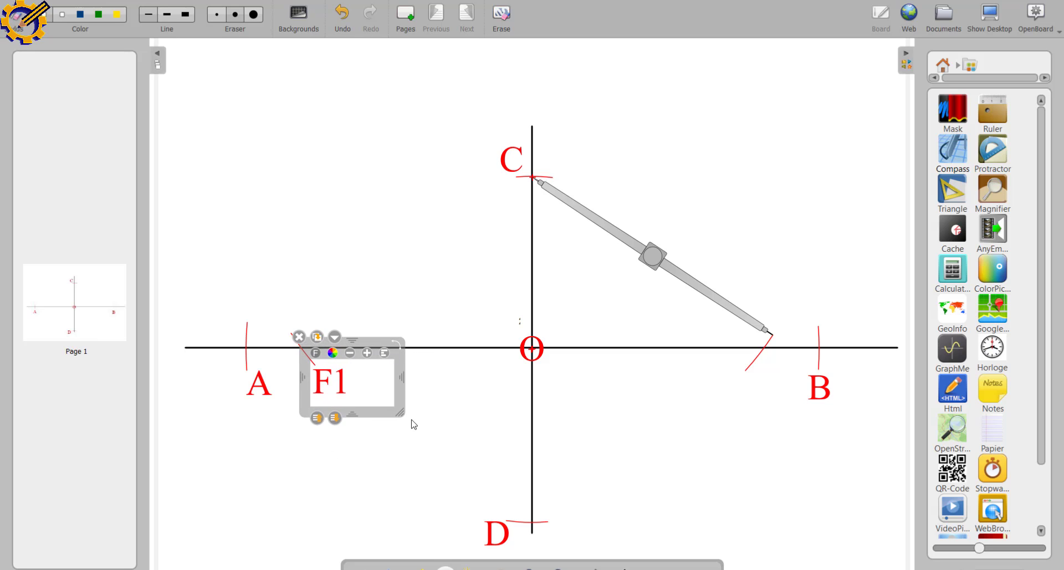
pyautogui.moveTo(404, 415); pyautogui.dragTo(403, 413)
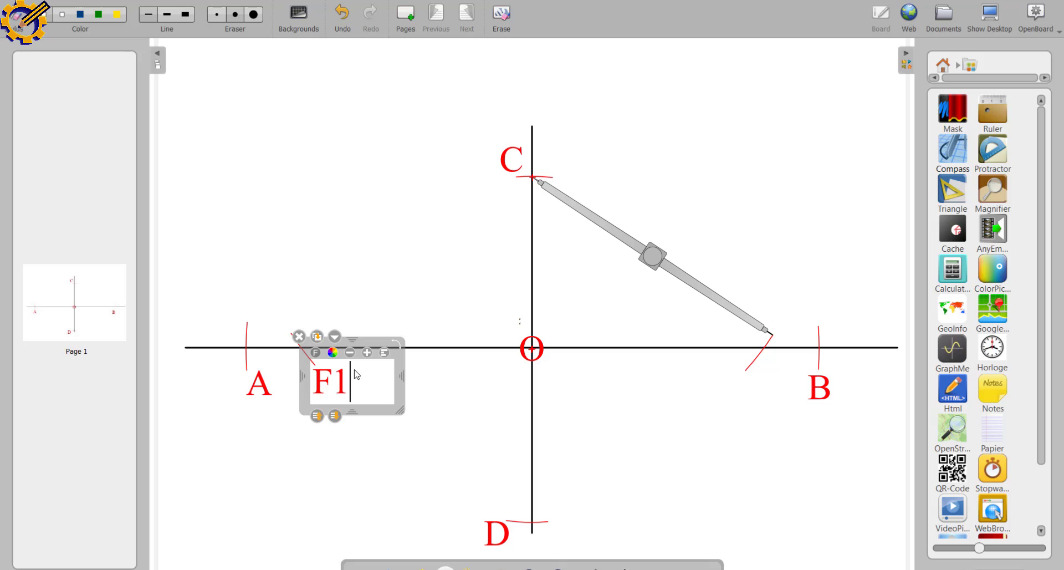
pyautogui.click(351, 354)
pyautogui.click(351, 354)
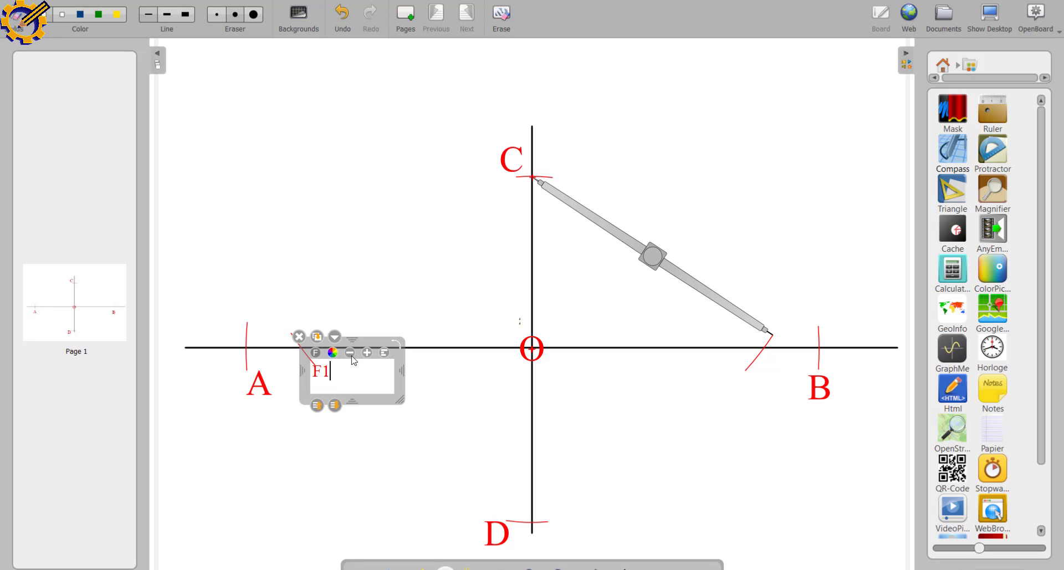
pyautogui.click(457, 413)
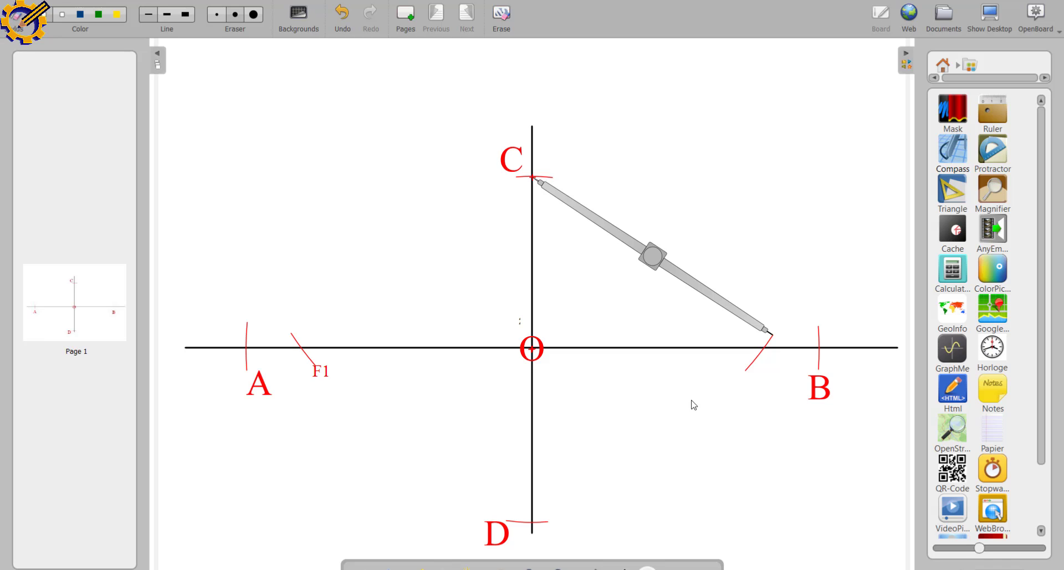
# - Type an F2 label near B and move it up toward the axis
pyautogui.click(739, 382)
pyautogui.write('F2')
pyautogui.moveTo(796, 363); pyautogui.dragTo(801, 345)
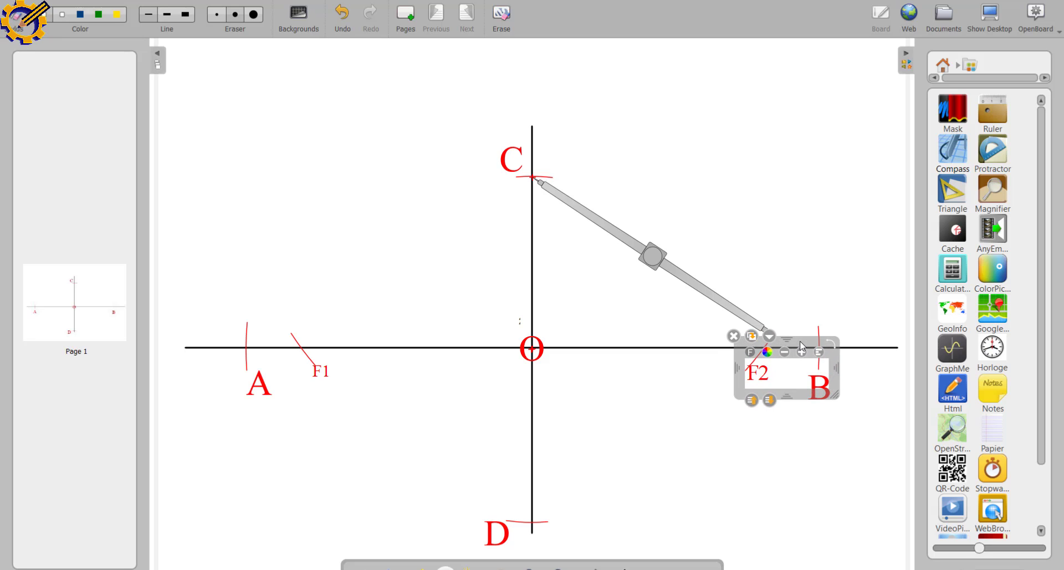
# - Finish the F2 label, leaving it just below the arc between O and B
pyautogui.click(738, 451)
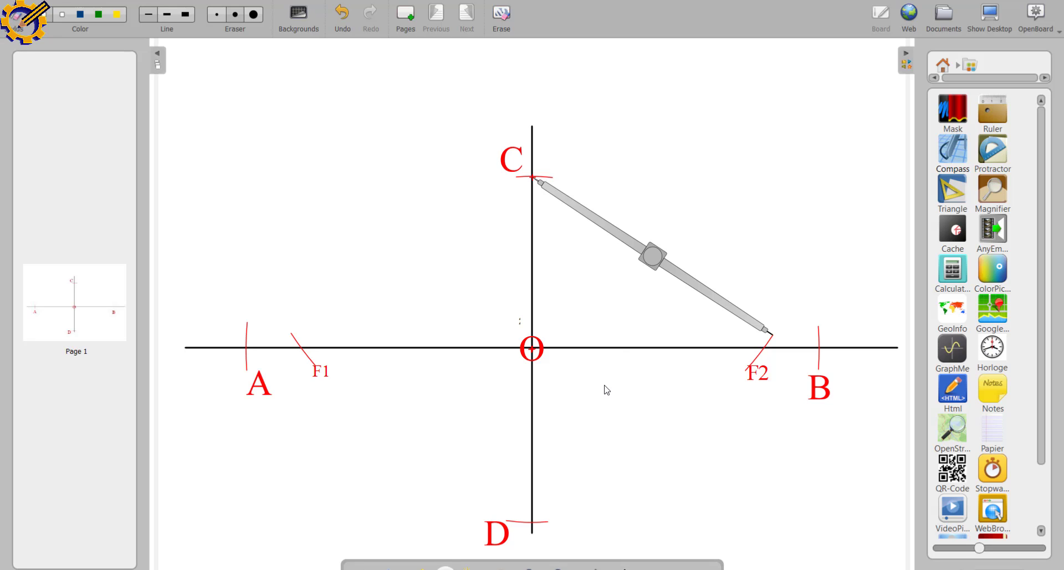
pyautogui.moveTo(636, 257)
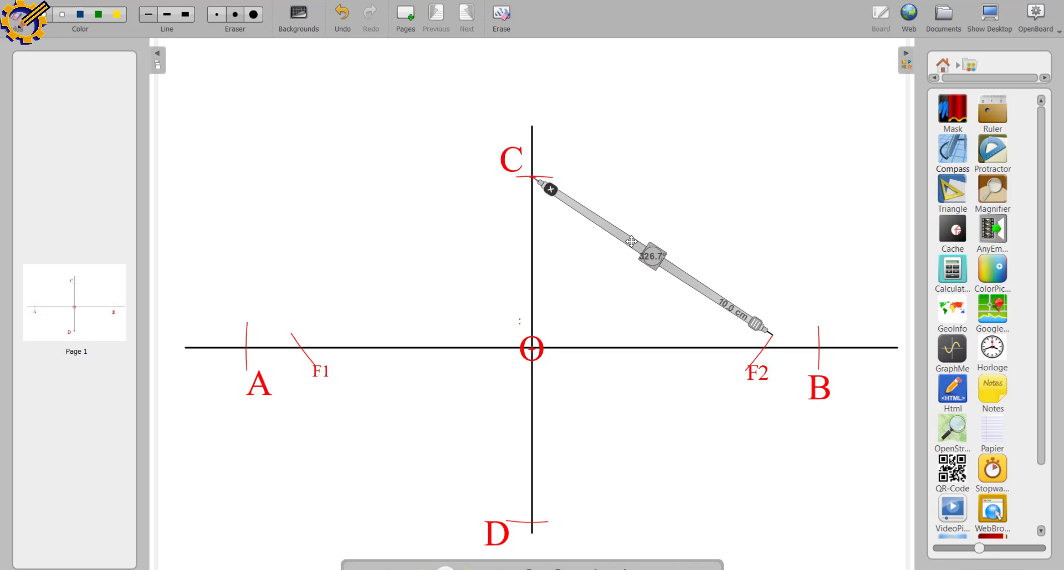
# - Move the 10.0 cm compass needle onto F1 and swing its pencil up to point C
pyautogui.moveTo(631, 242); pyautogui.dragTo(630, 412)
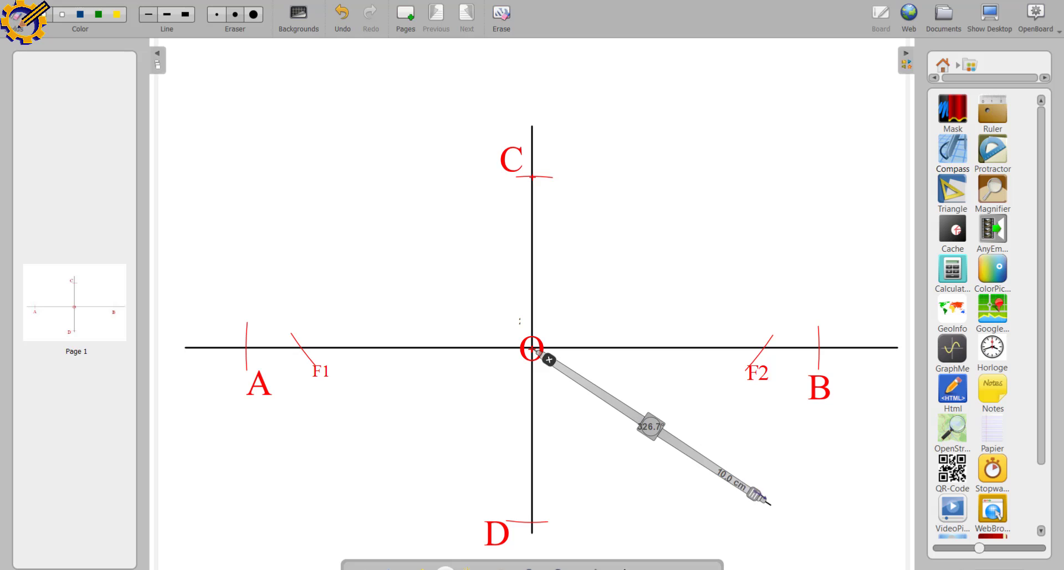
pyautogui.moveTo(606, 396); pyautogui.dragTo(443, 347)
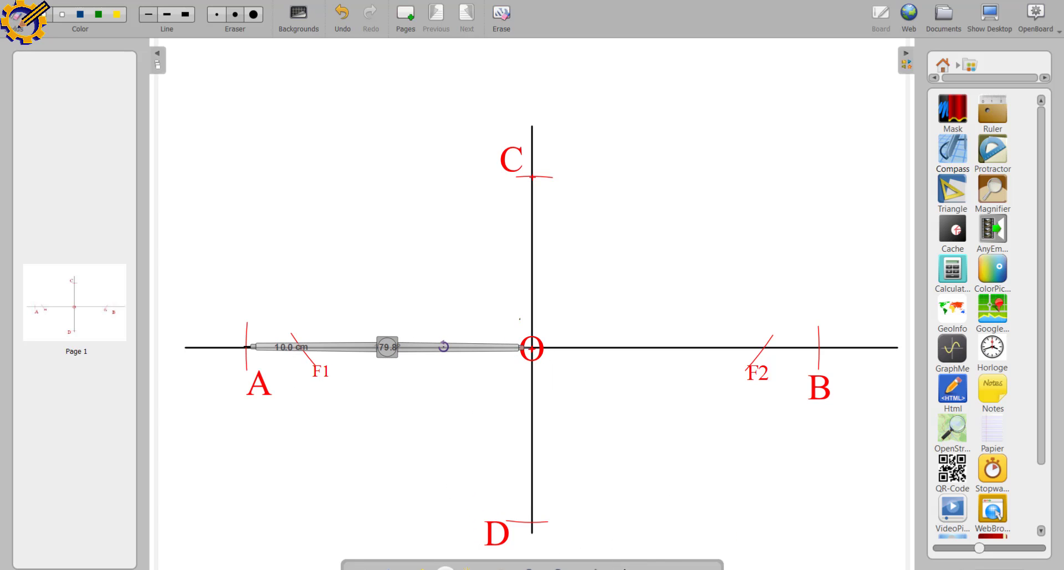
pyautogui.moveTo(482, 348); pyautogui.dragTo(252, 347)
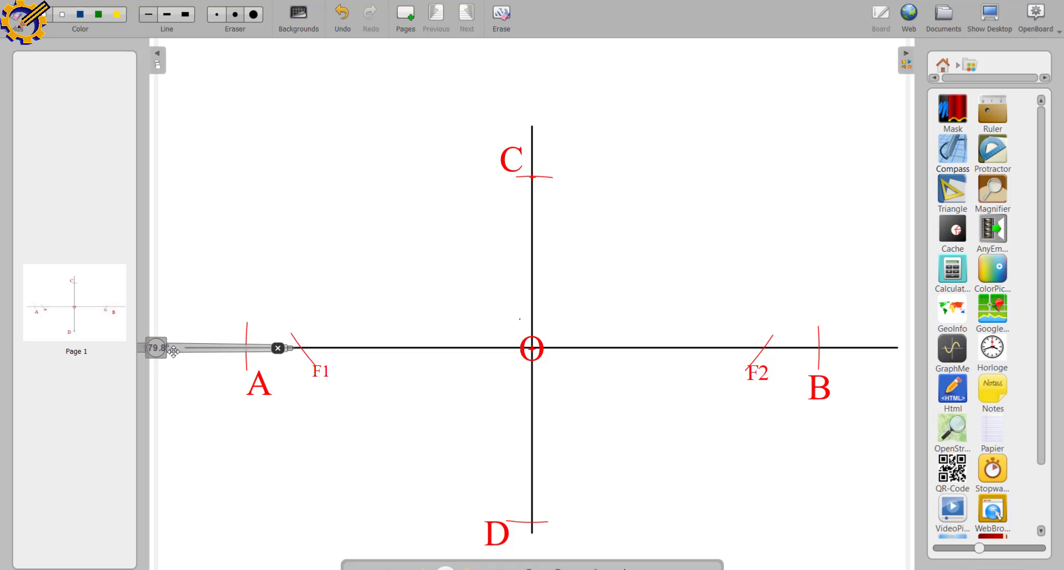
pyautogui.moveTo(278, 348)
pyautogui.mouseDown()
pyautogui.moveTo(271, 285)
pyautogui.moveTo(350, 300)
pyautogui.mouseUp()
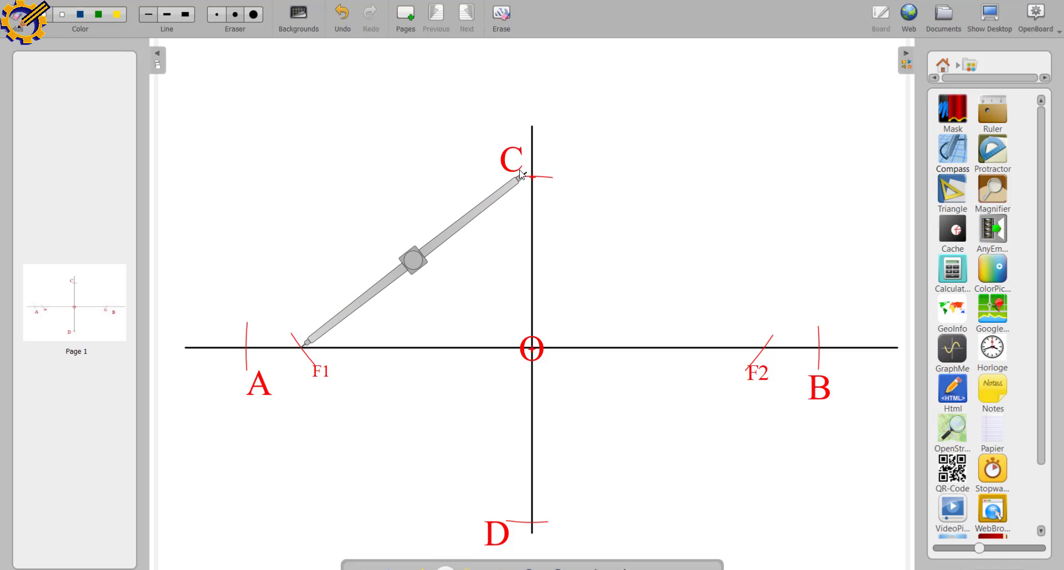
# - With the compass centred on F1, draw short arcs crossing the vertical axis at C and D
pyautogui.moveTo(523, 178)
pyautogui.mouseDown()
pyautogui.moveTo(536, 203)
pyautogui.moveTo(514, 170)
pyautogui.moveTo(536, 204)
pyautogui.mouseUp()
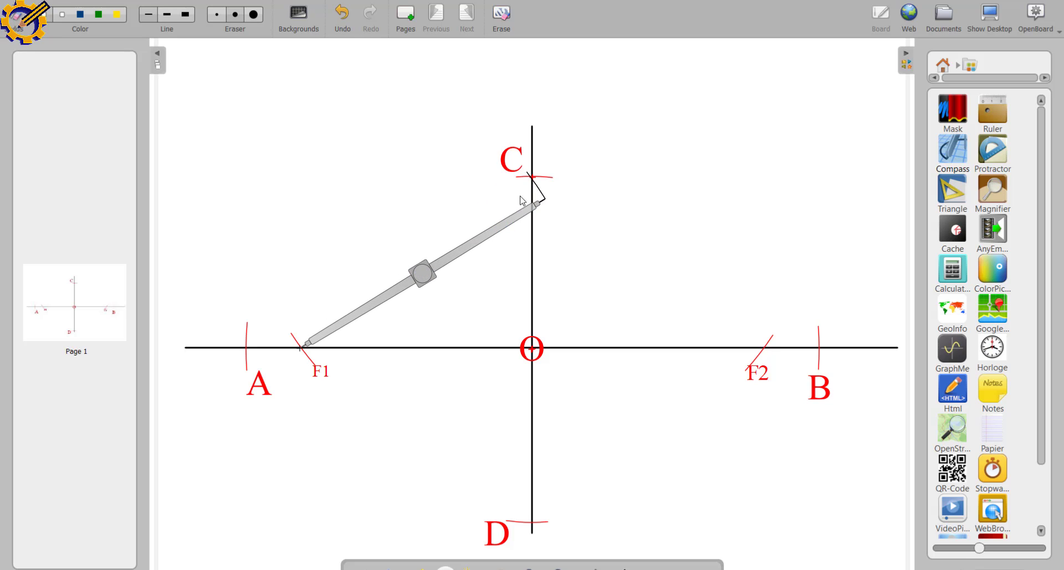
pyautogui.moveTo(426, 279); pyautogui.dragTo(448, 448)
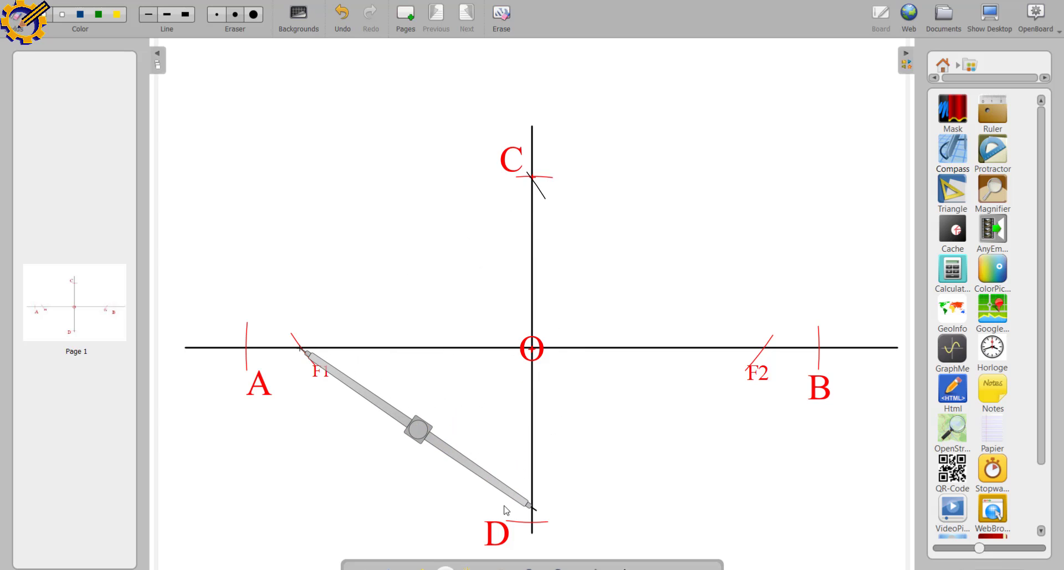
pyautogui.moveTo(535, 509); pyautogui.dragTo(519, 530)
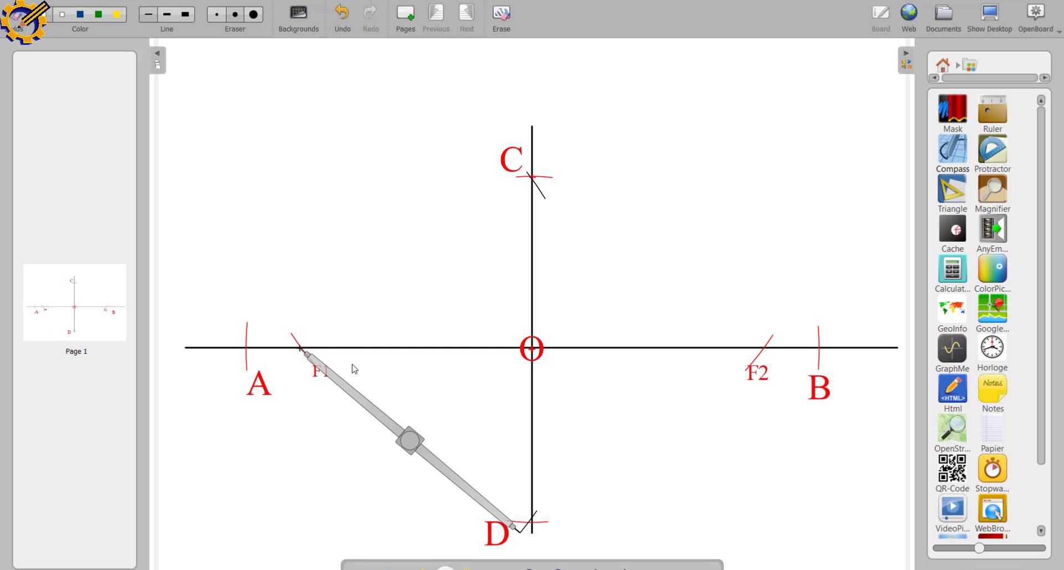
# - Swing the compass back up to C and move its needle from F1 to O
pyautogui.moveTo(446, 462)
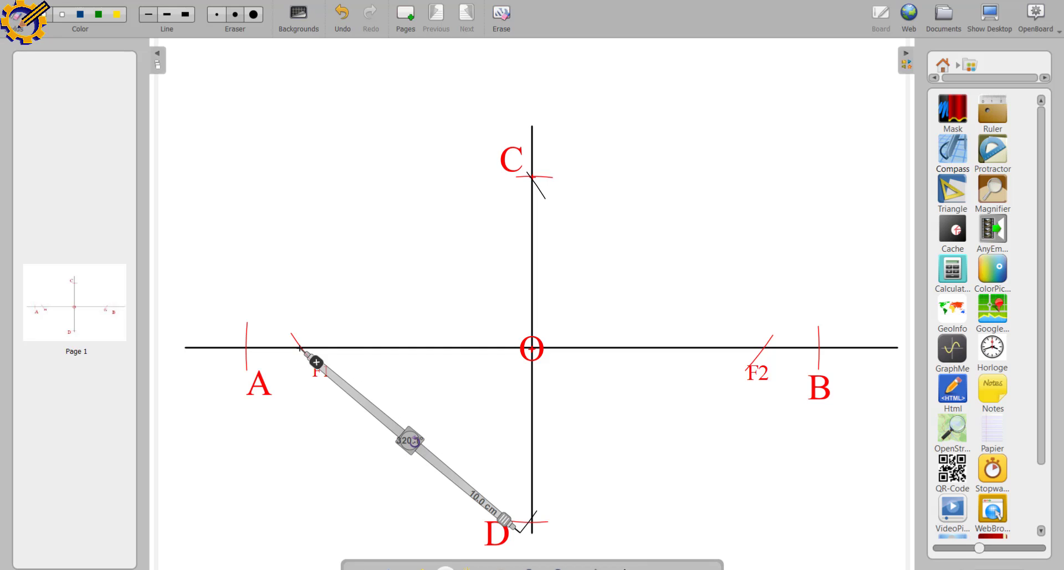
pyautogui.moveTo(411, 440); pyautogui.dragTo(429, 243)
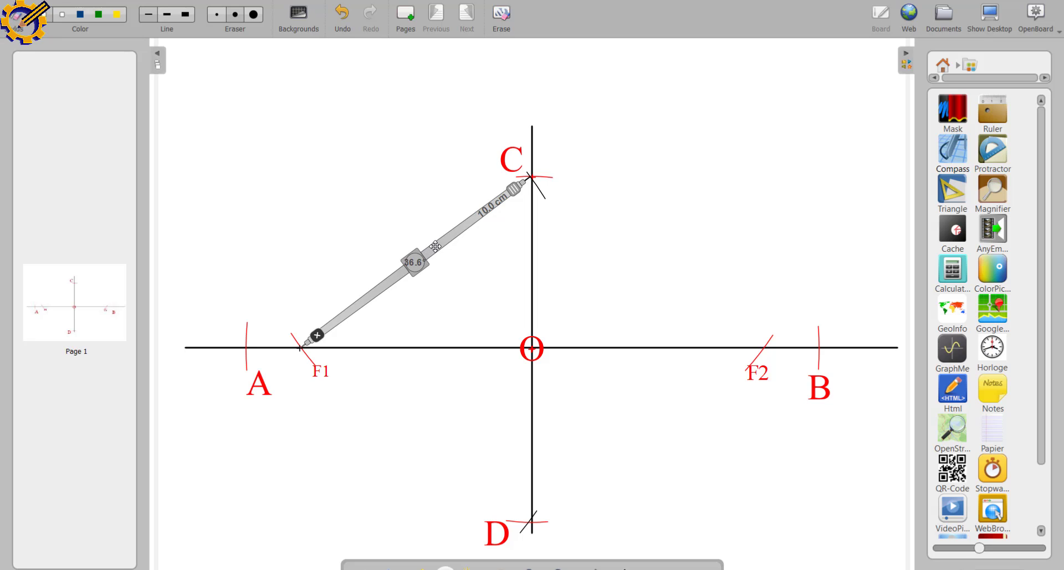
pyautogui.moveTo(436, 246); pyautogui.dragTo(669, 246)
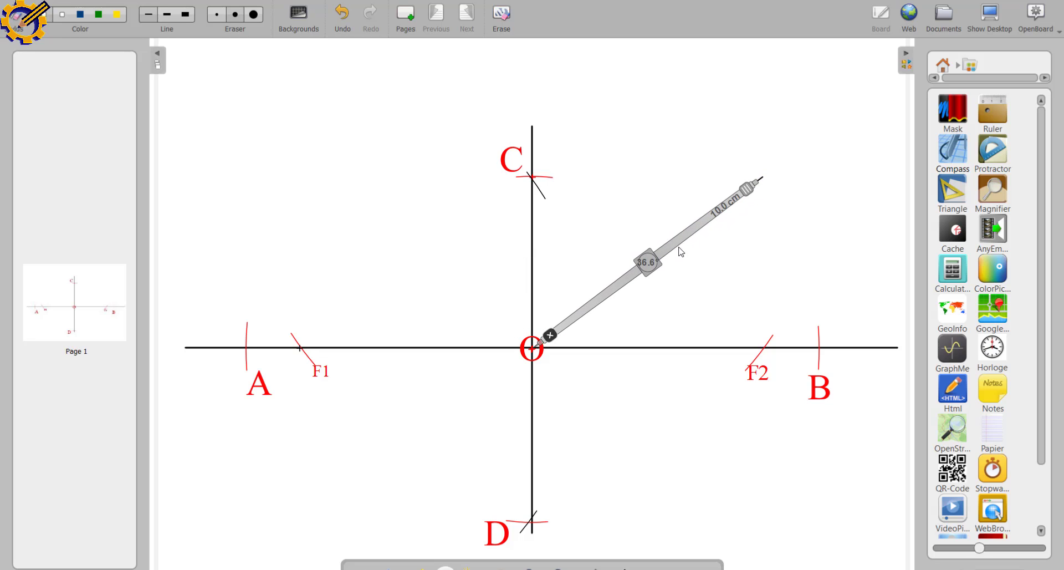
# - Draw red arcs through B and then A around O at the 10.0 cm radius
pyautogui.moveTo(649, 256); pyautogui.dragTo(740, 319)
pyautogui.moveTo(809, 334); pyautogui.dragTo(810, 362)
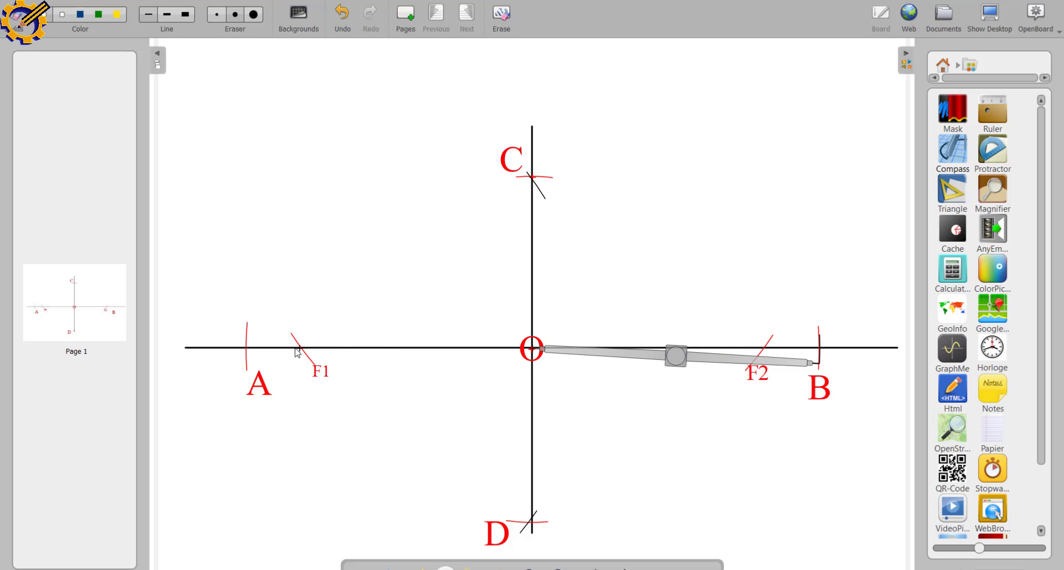
pyautogui.moveTo(676, 357)
pyautogui.moveTo(677, 358); pyautogui.dragTo(476, 336)
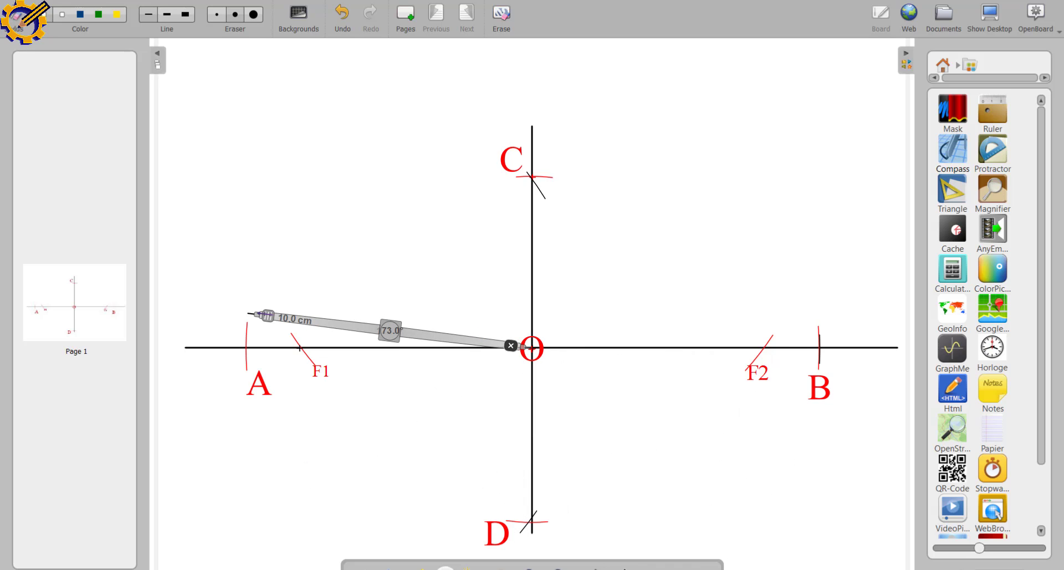
pyautogui.moveTo(262, 313); pyautogui.dragTo(249, 372)
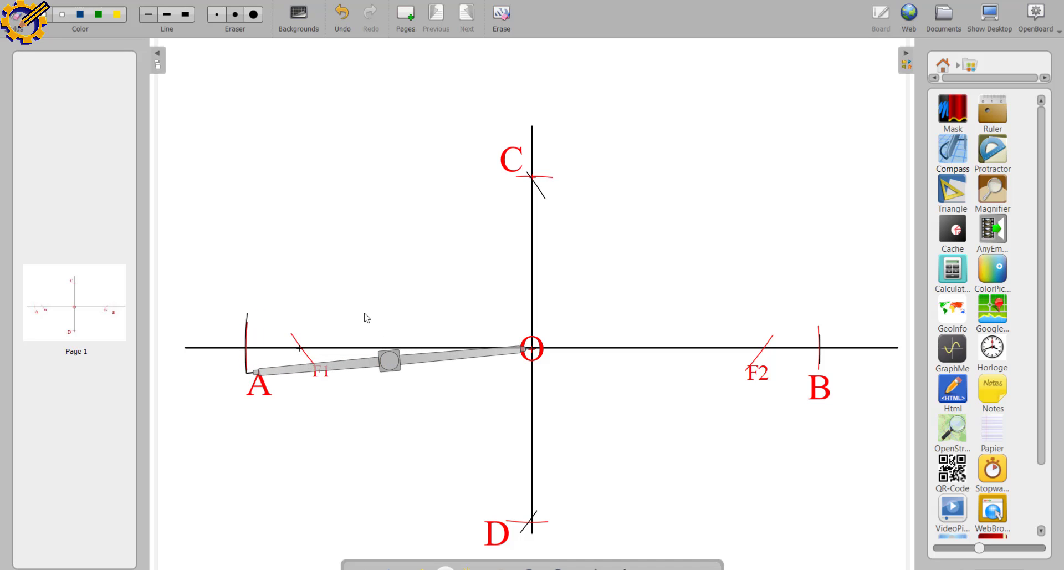